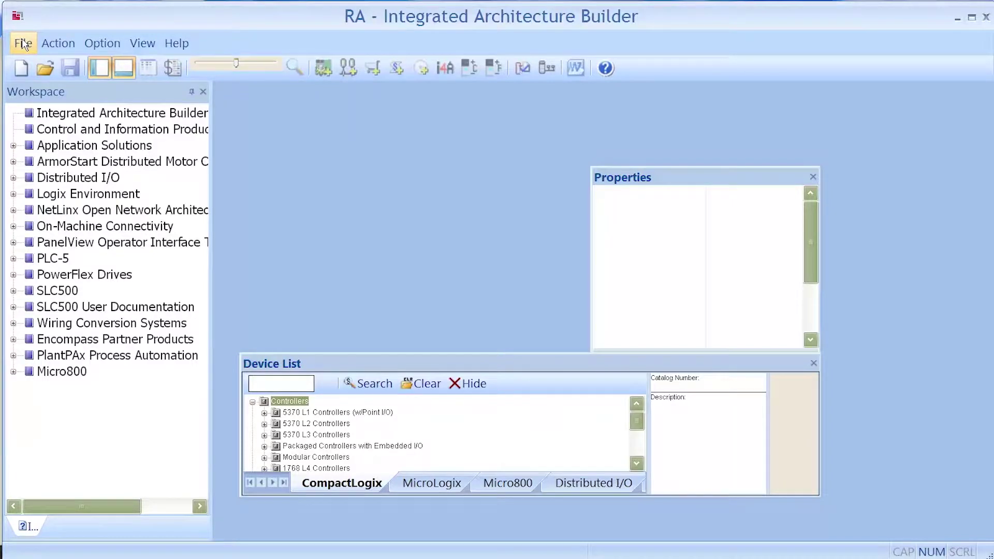
Step: Create a blank workspace named 'Todd Video2', overwrite the existing project, and show the Wizard View
left_click(23, 44)
left_click(55, 93)
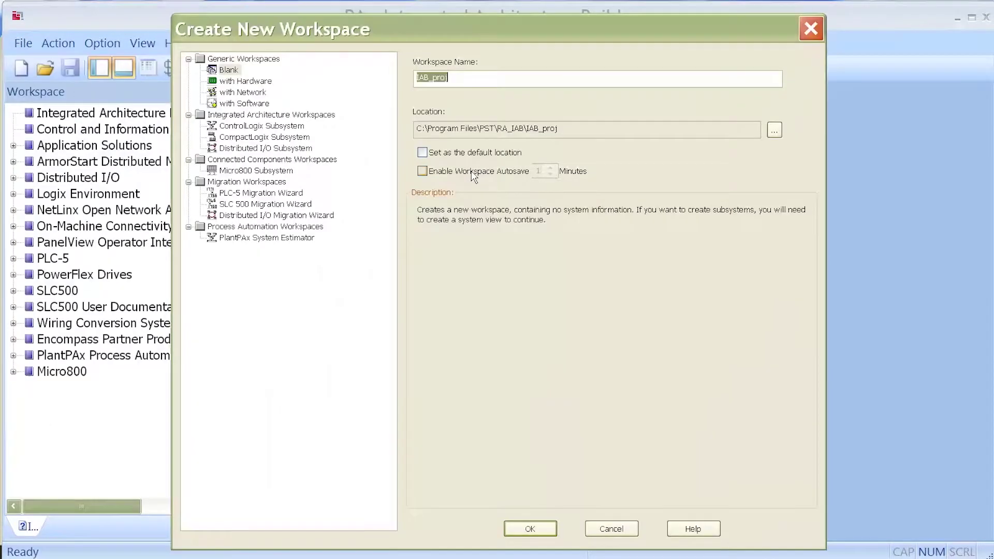
type("Todd Video2")
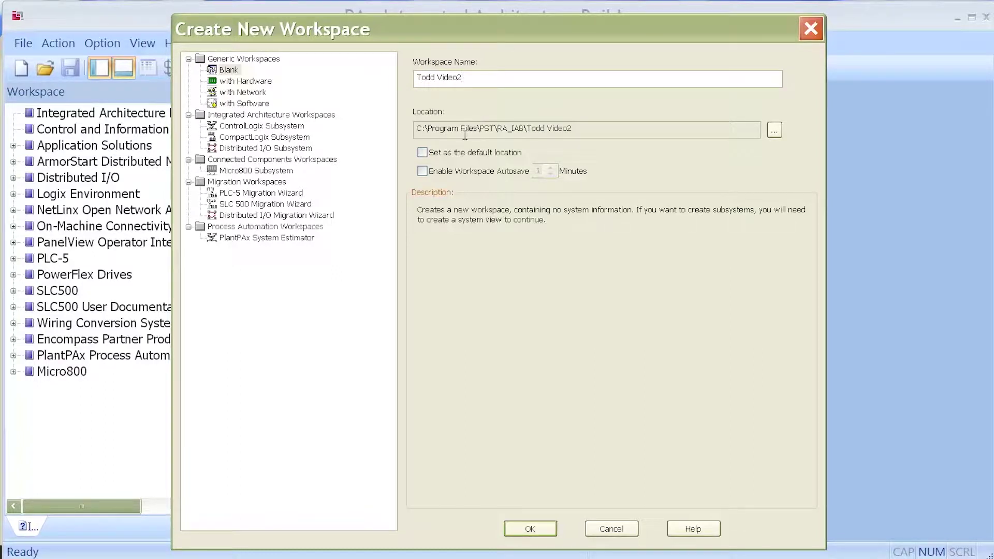
left_click(774, 129)
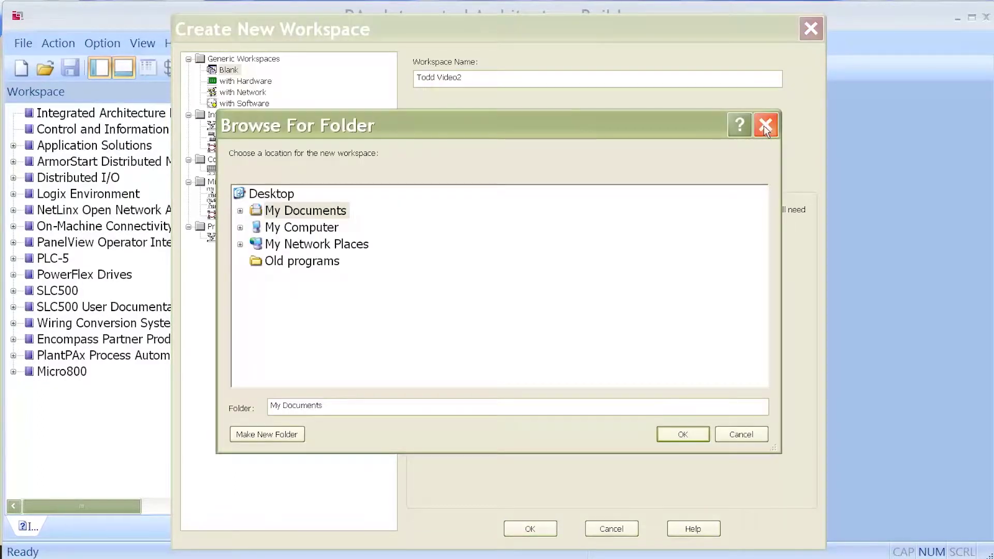
left_click(766, 126)
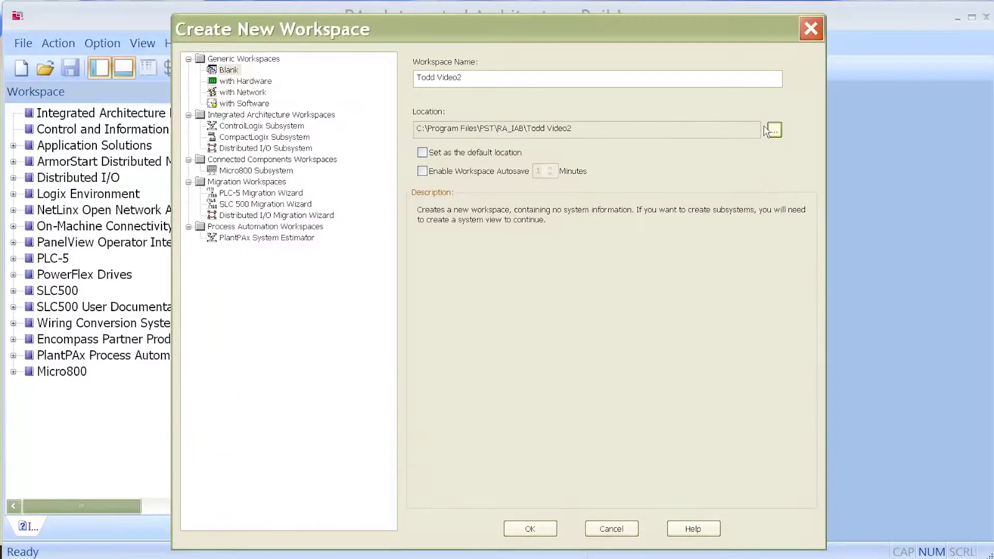
left_click(530, 529)
left_click(449, 323)
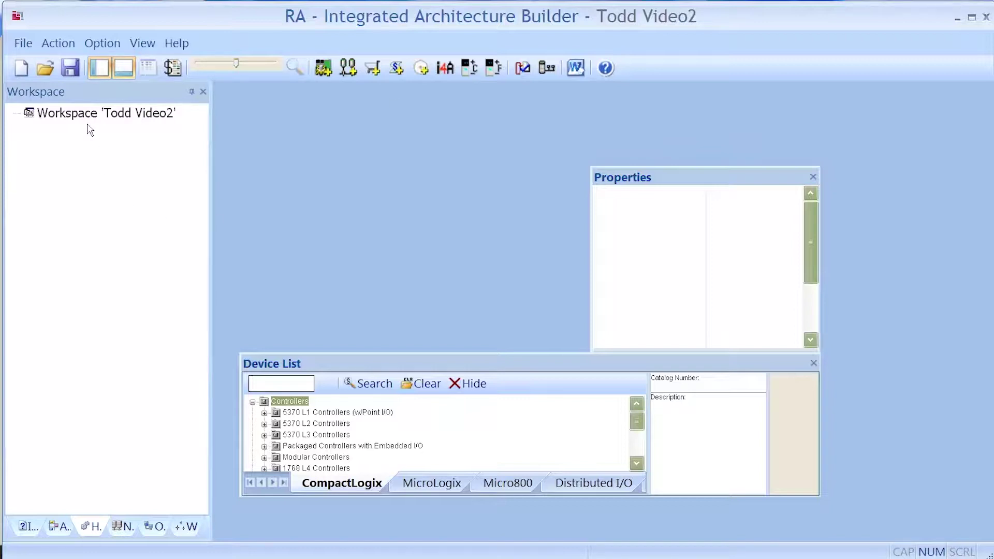
left_click(191, 528)
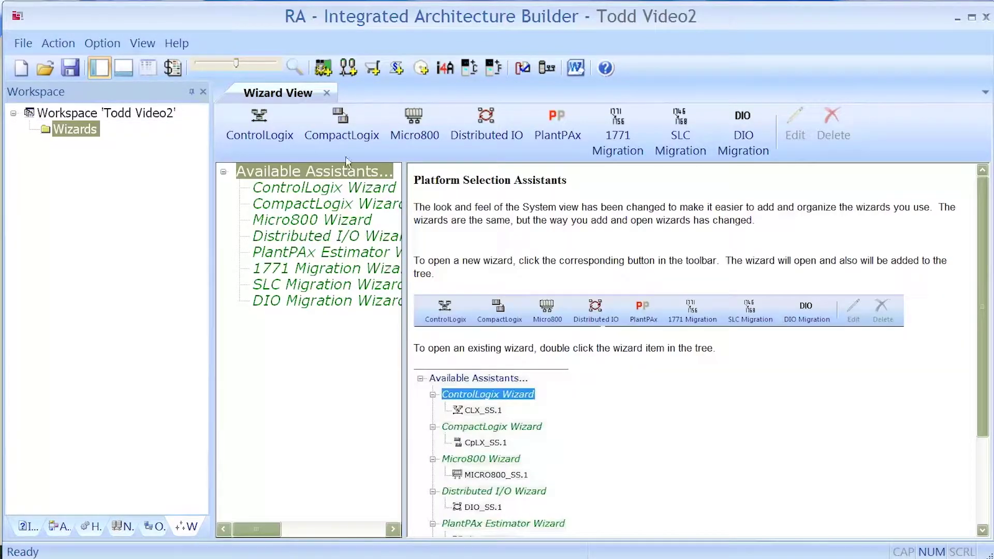
Step: Start a CompactLogix subsystem with a 24V DC chassis power supply
left_click(342, 130)
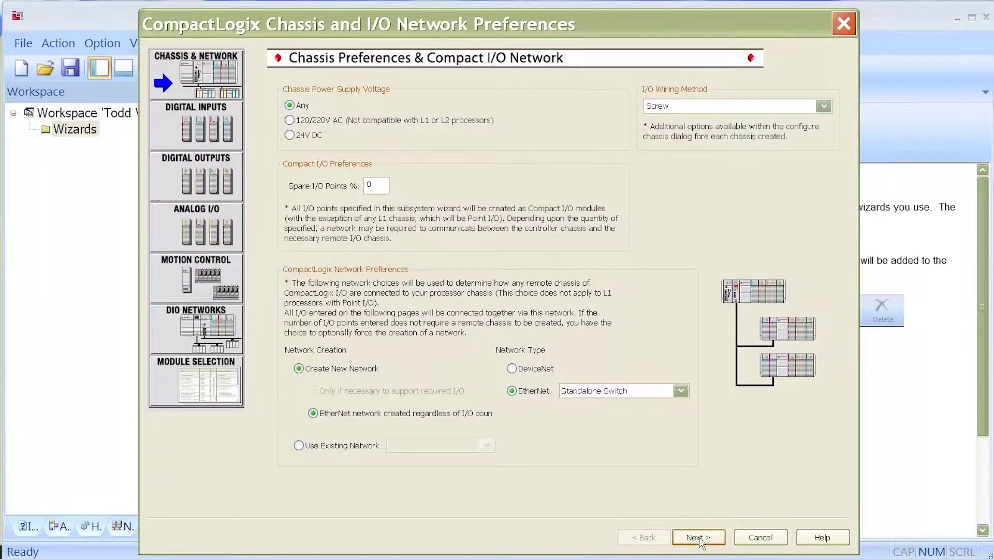
left_click(289, 135)
left_click(697, 538)
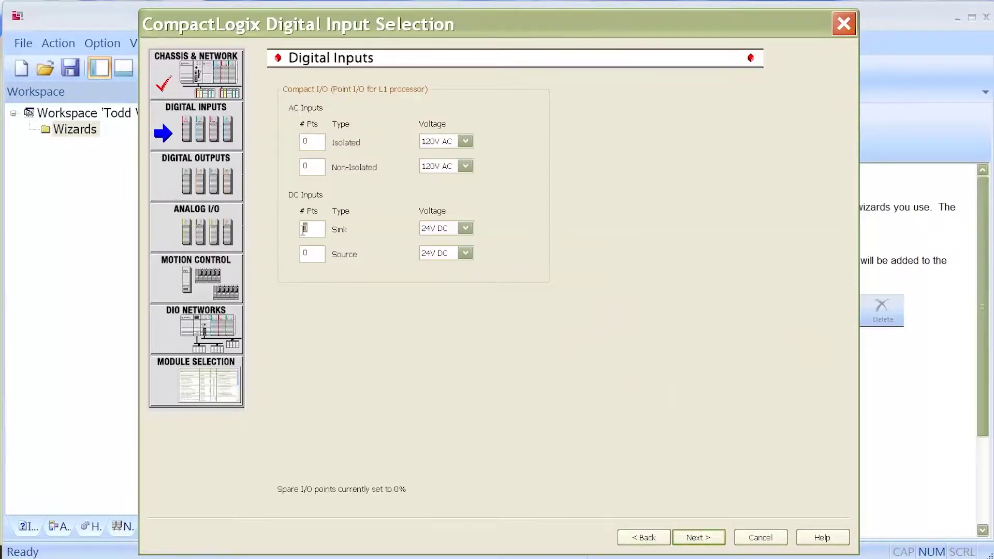
type("24")
Step: Request 24 DC sink inputs, 48 sourcing outputs and 4 current inputs, reaching Hardware Selection
left_click(708, 539)
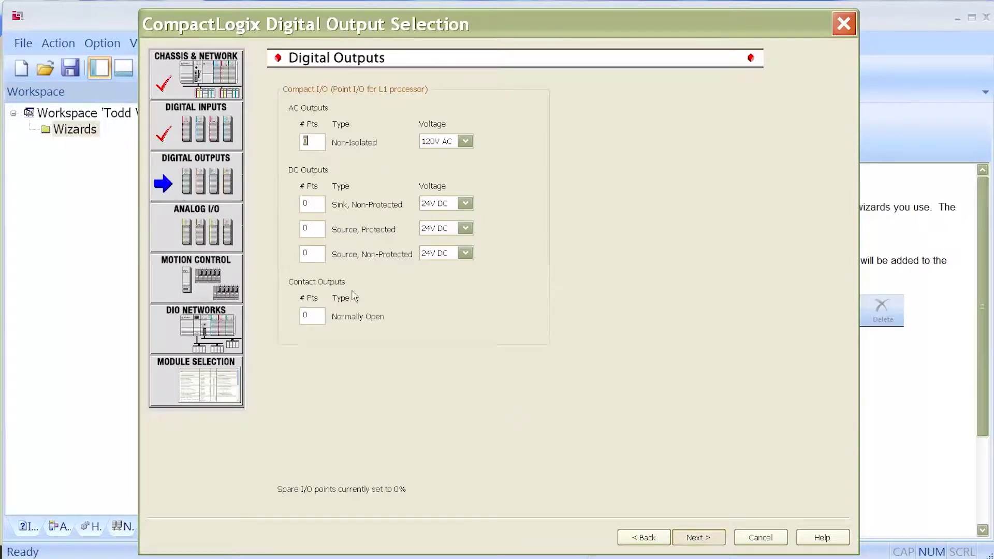
left_click(317, 252)
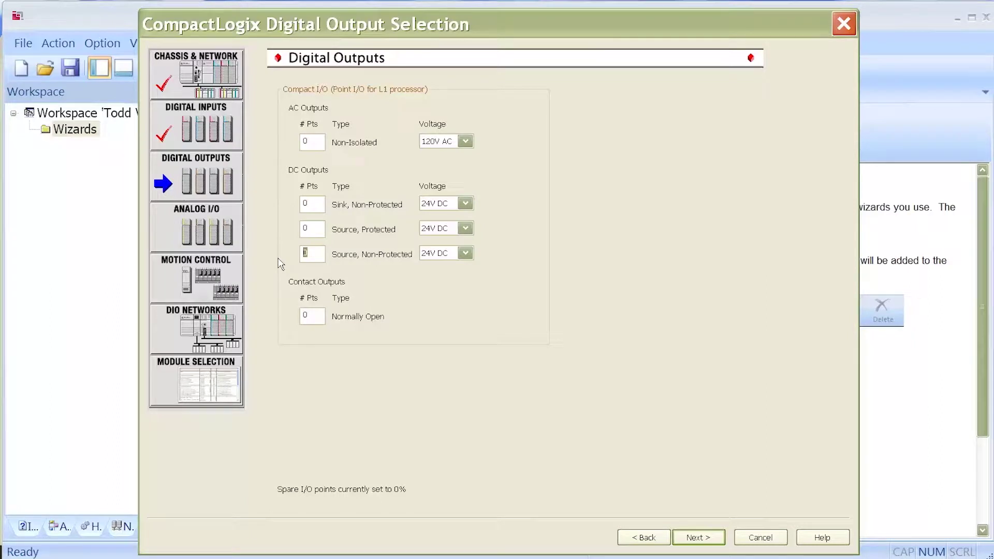
type("8")
left_click(698, 538)
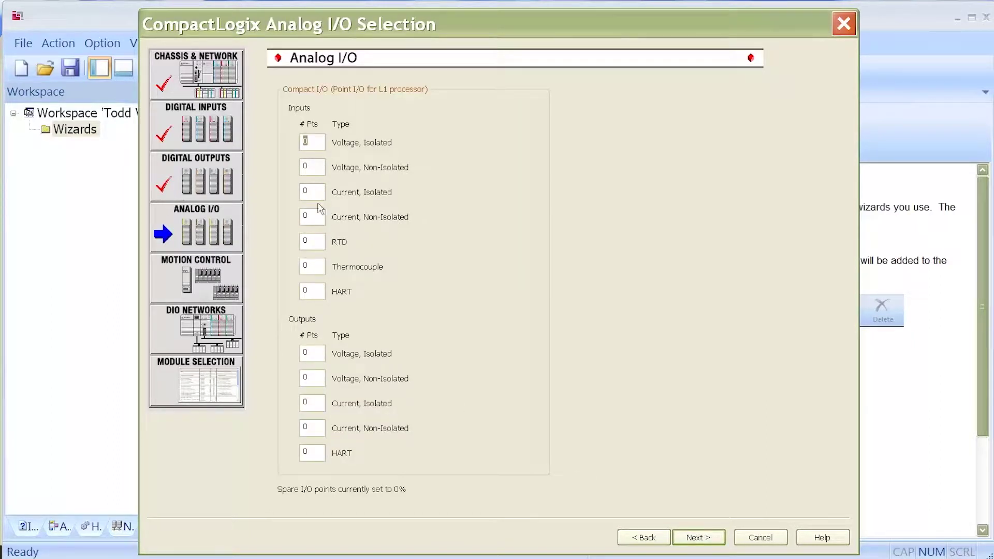
type("4")
left_click(699, 538)
left_click(699, 538)
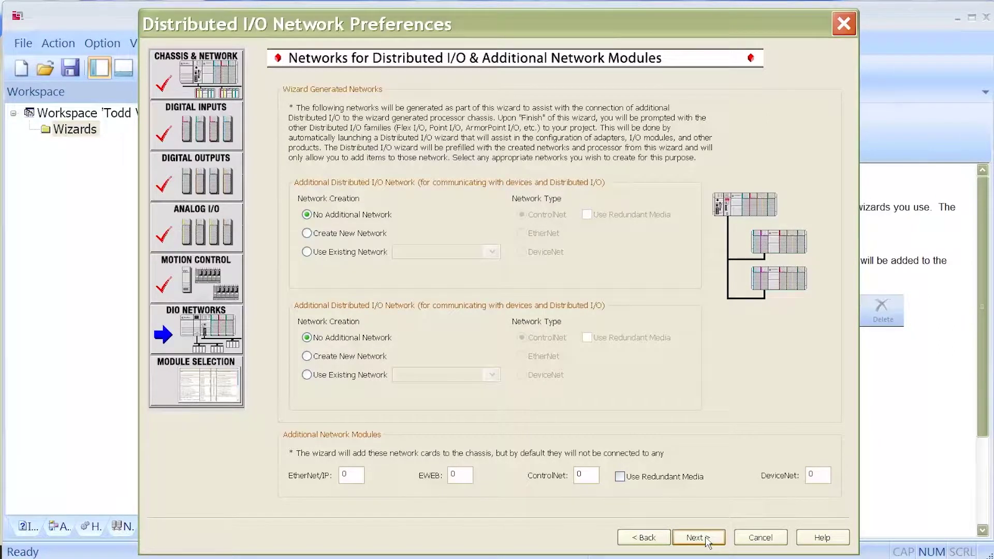
left_click(708, 542)
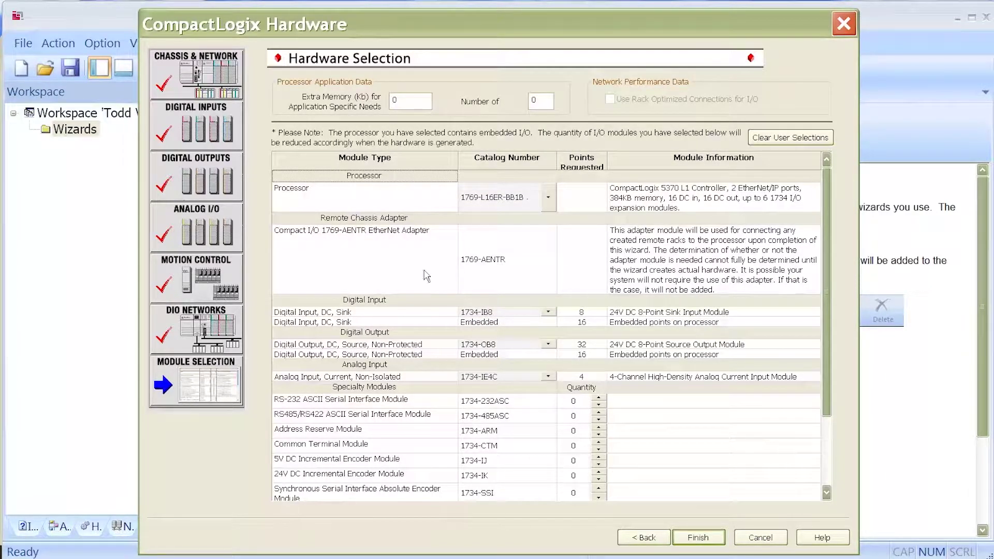
Step: Select the 1769-L30ERM processor, 1769-IQ16 input and 1769-OB16 output modules, and finish the wizard
left_click(548, 199)
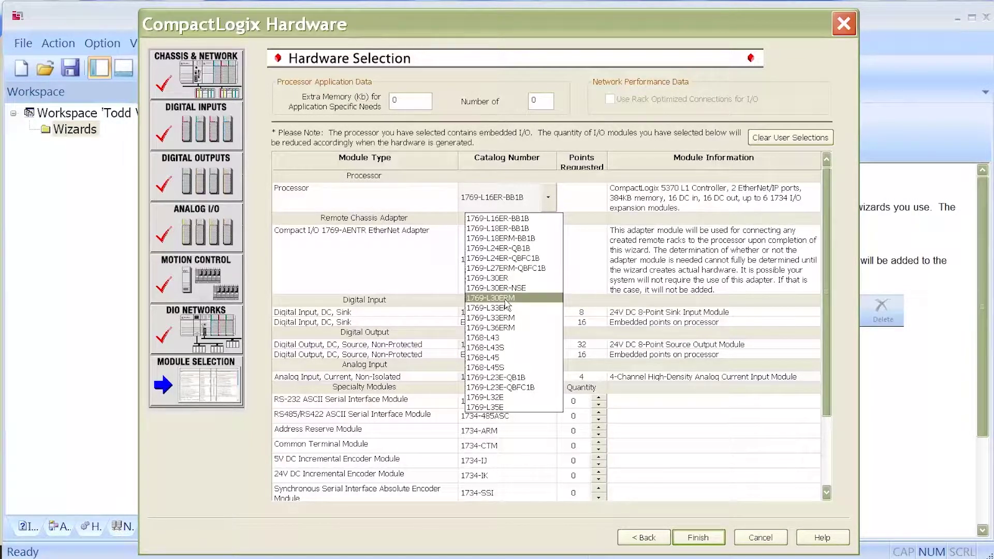
left_click(506, 301)
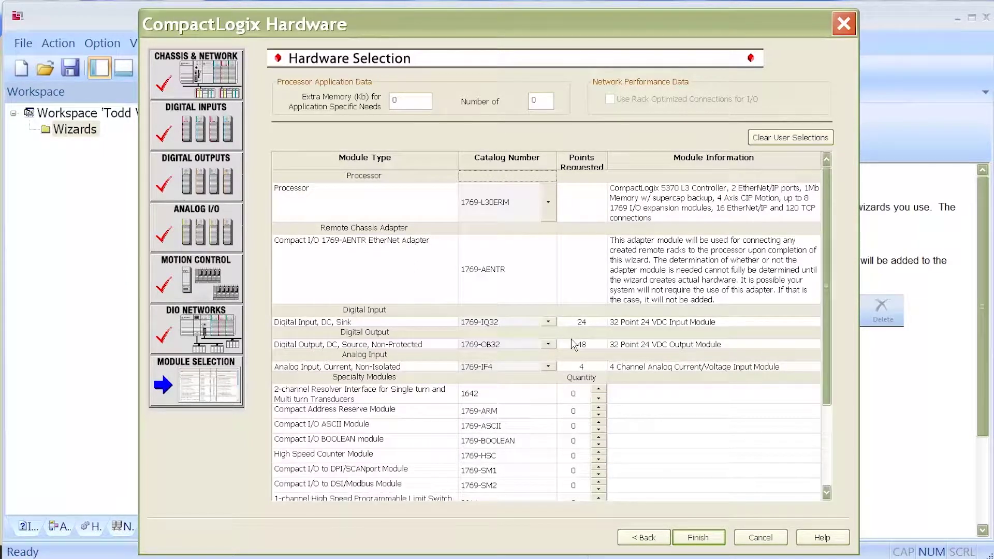
left_click(548, 322)
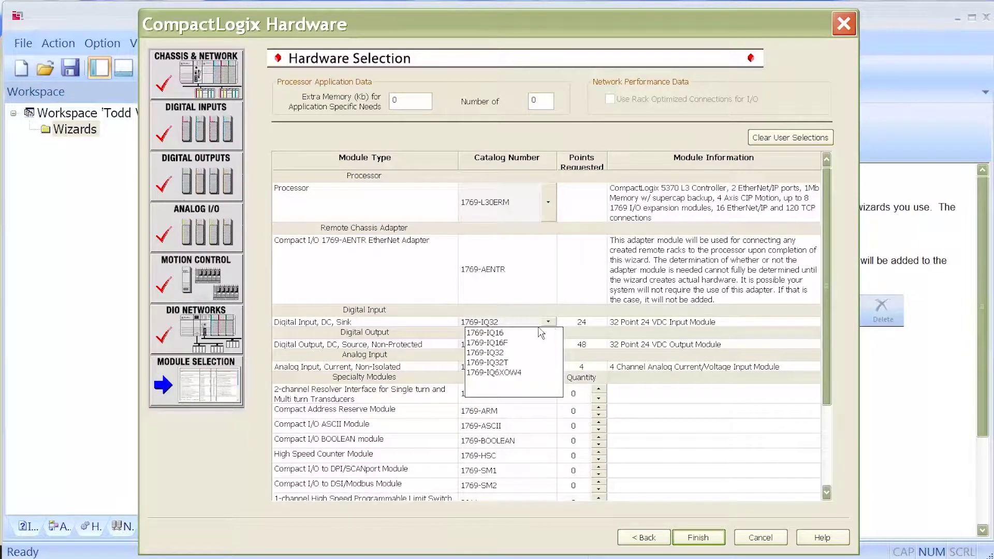
left_click(500, 336)
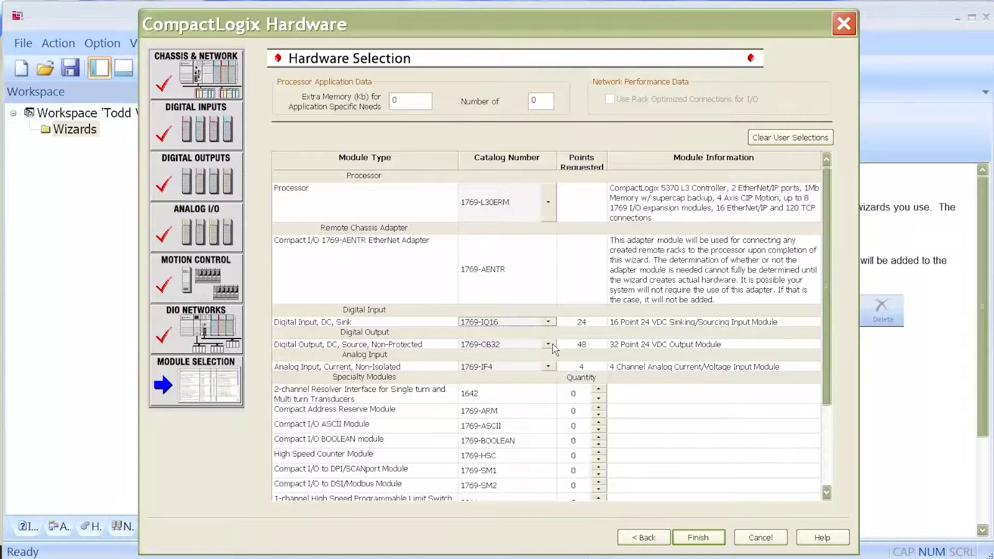
left_click(549, 345)
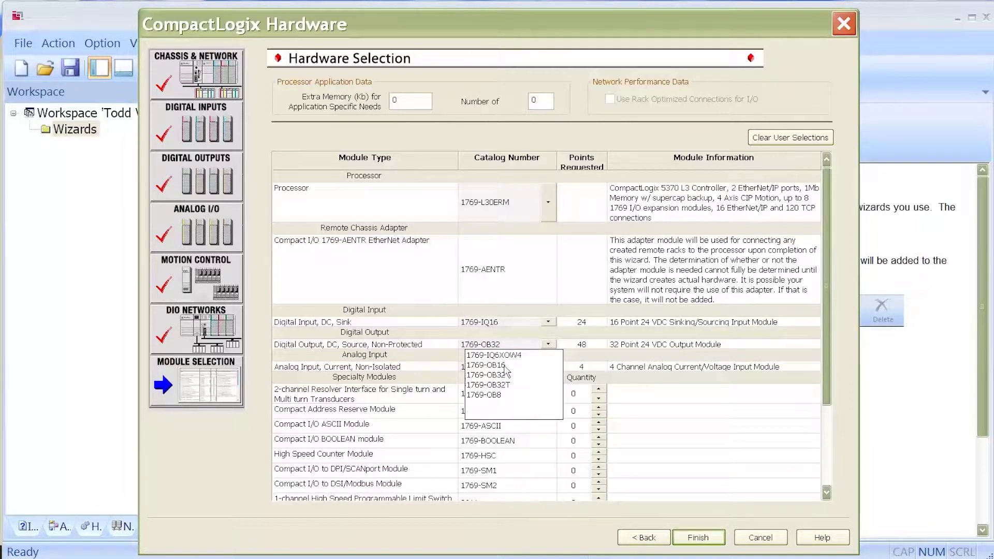
left_click(504, 367)
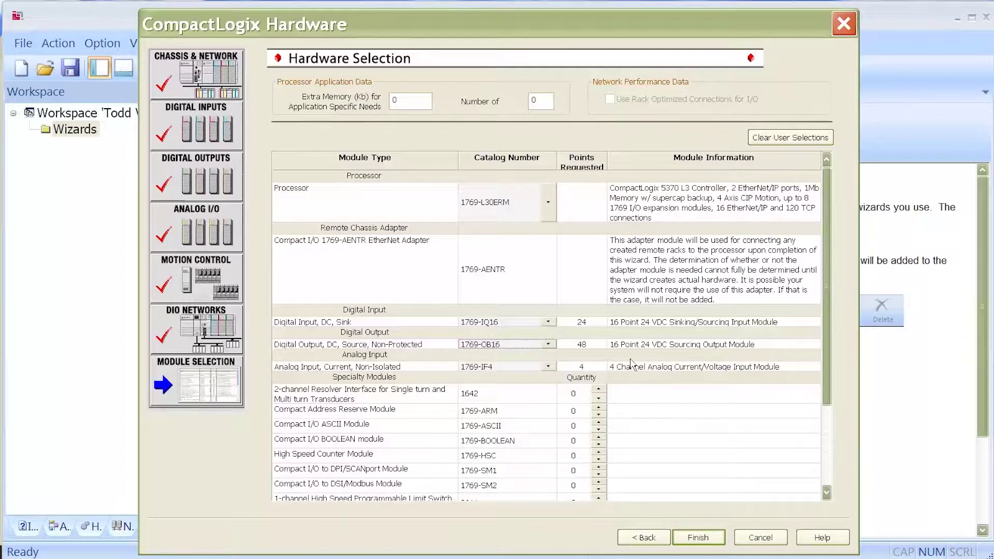
left_click(702, 542)
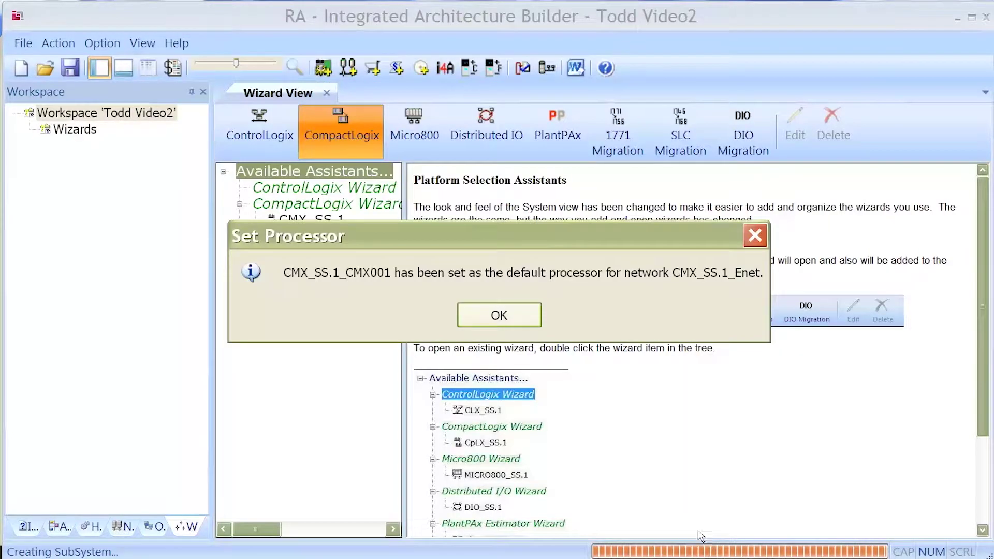
Step: Accept CMX_SS.1 as default processor and agree to add Distributed I/O under it
left_click(499, 323)
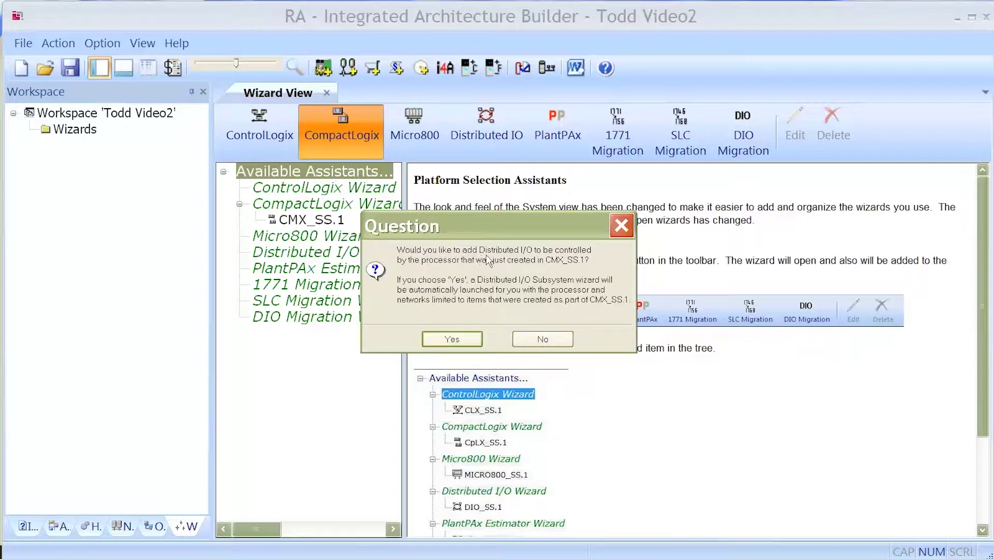
left_click(459, 339)
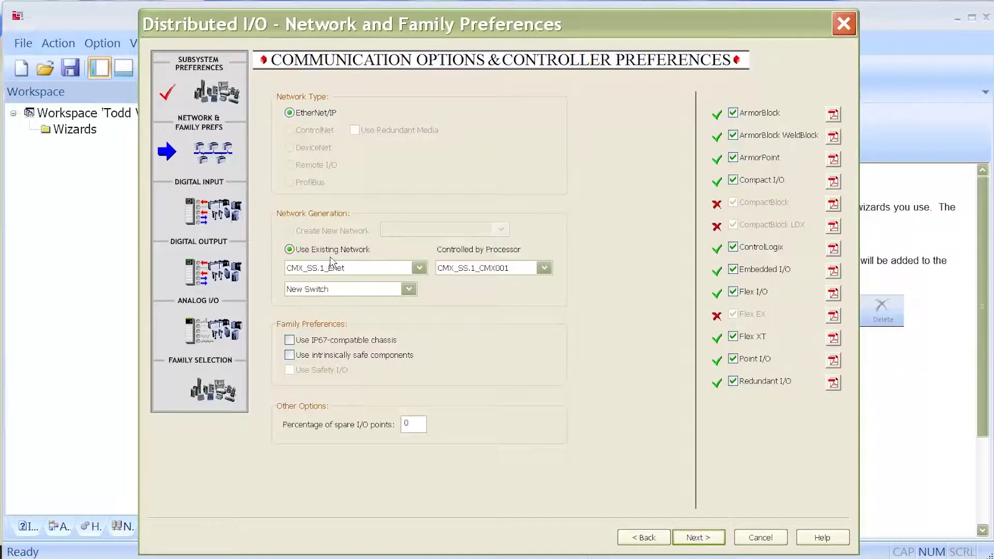
Step: Use Any Available Switch and uncheck all I/O families except Point I/O
left_click(410, 290)
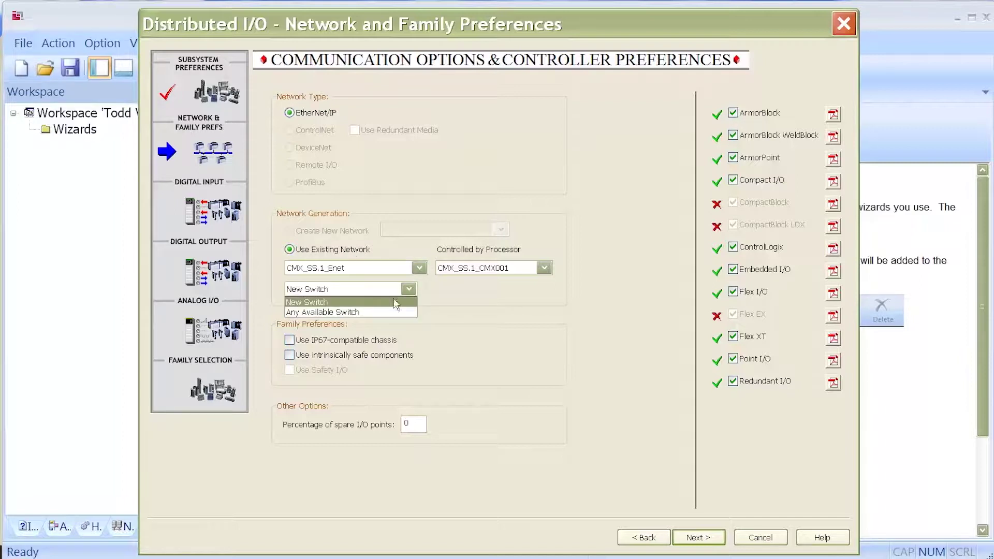
left_click(382, 312)
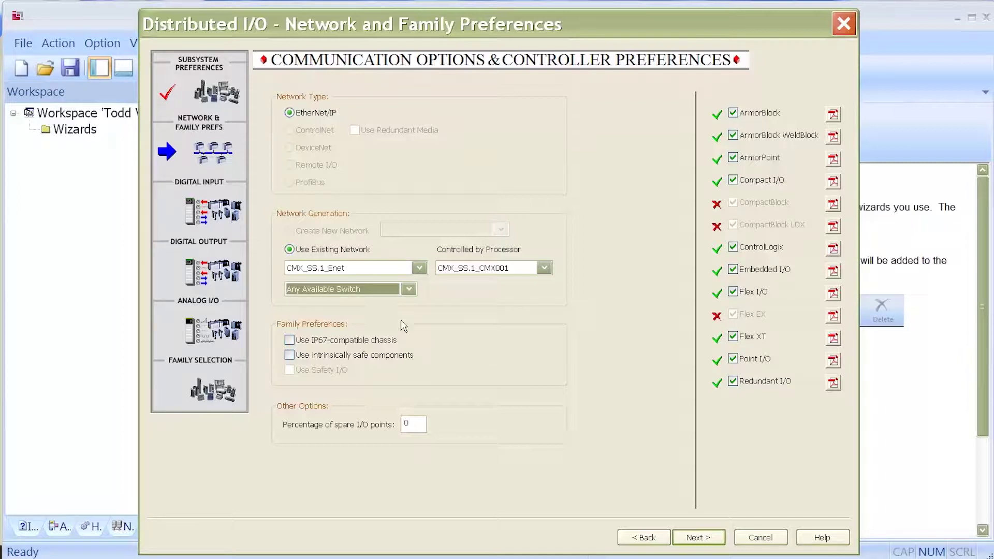
left_click(734, 382)
left_click(733, 337)
left_click(733, 293)
left_click(733, 270)
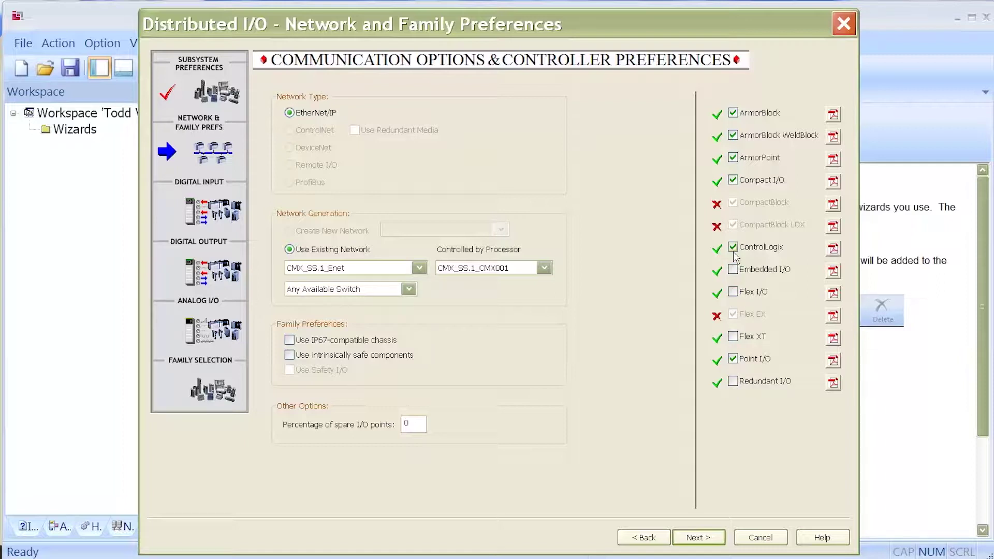
left_click(734, 247)
left_click(733, 181)
left_click(733, 157)
left_click(734, 136)
left_click(734, 114)
left_click(697, 540)
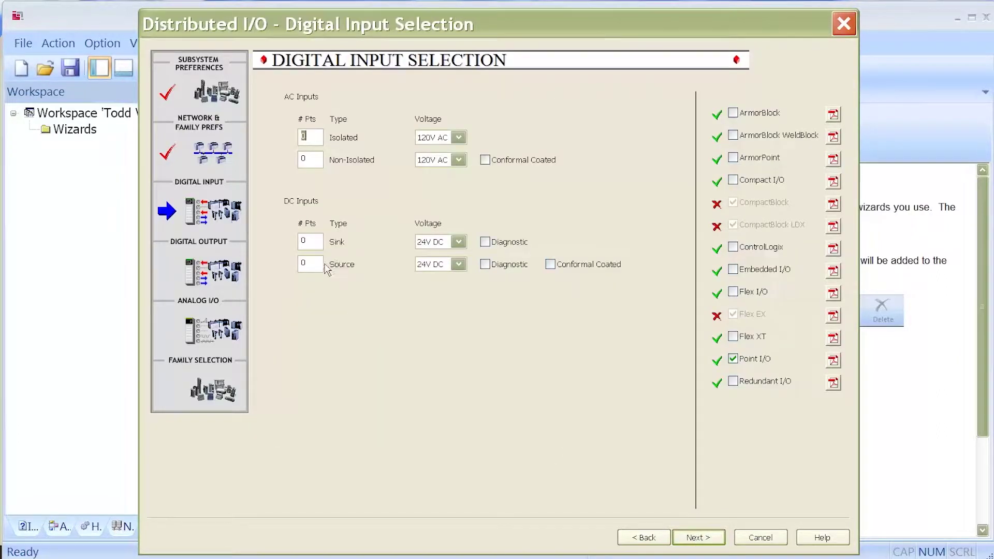
Step: Request 64 DC sink input points and continue to the digital output page
left_click(316, 241)
type("4")
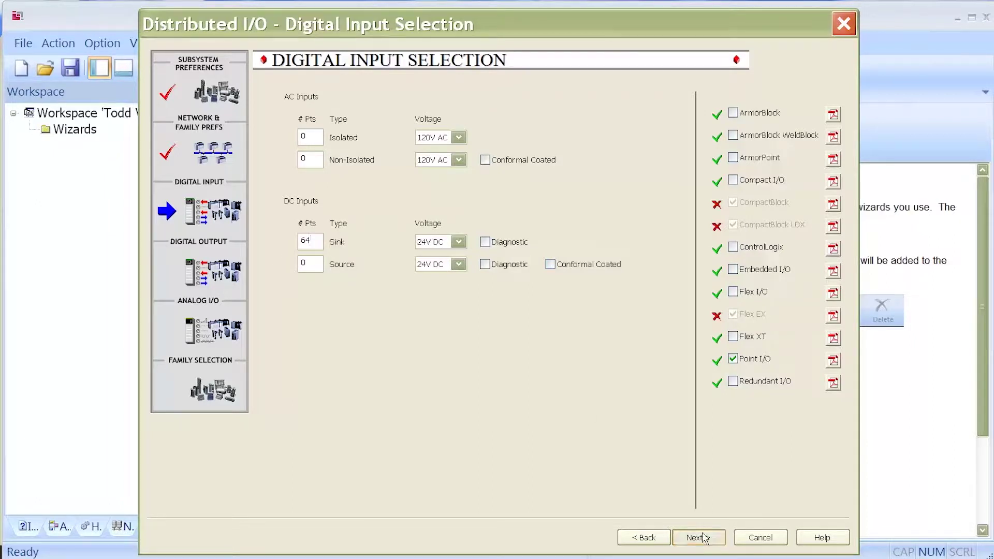
left_click(699, 537)
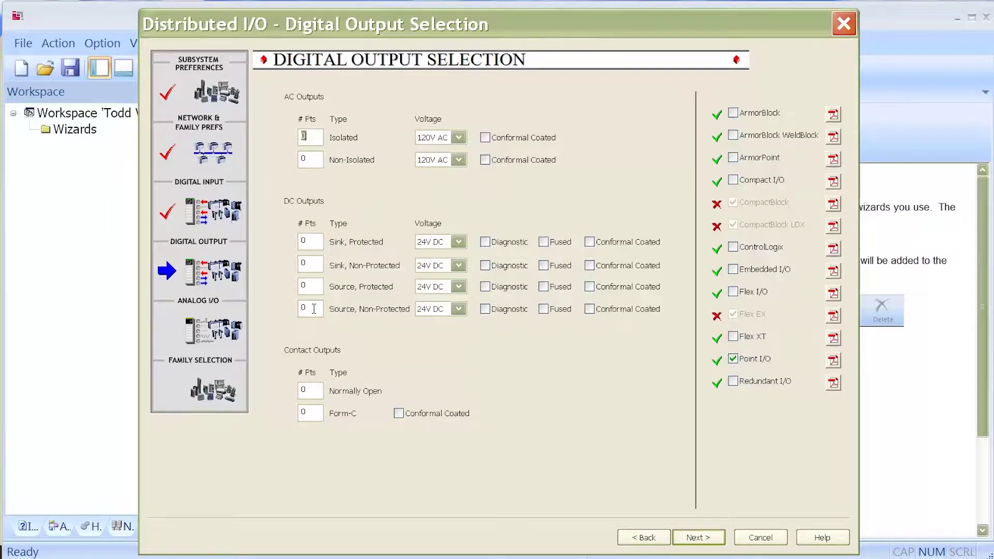
Step: Request 124 sourcing non-protected outputs and 4 non-isolated current inputs
left_click(313, 309)
type("124")
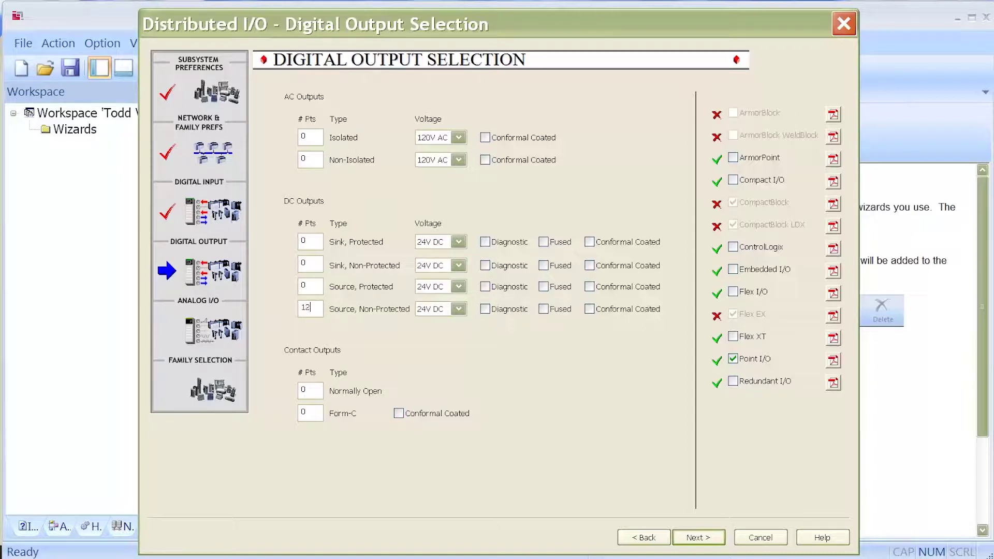
left_click(698, 538)
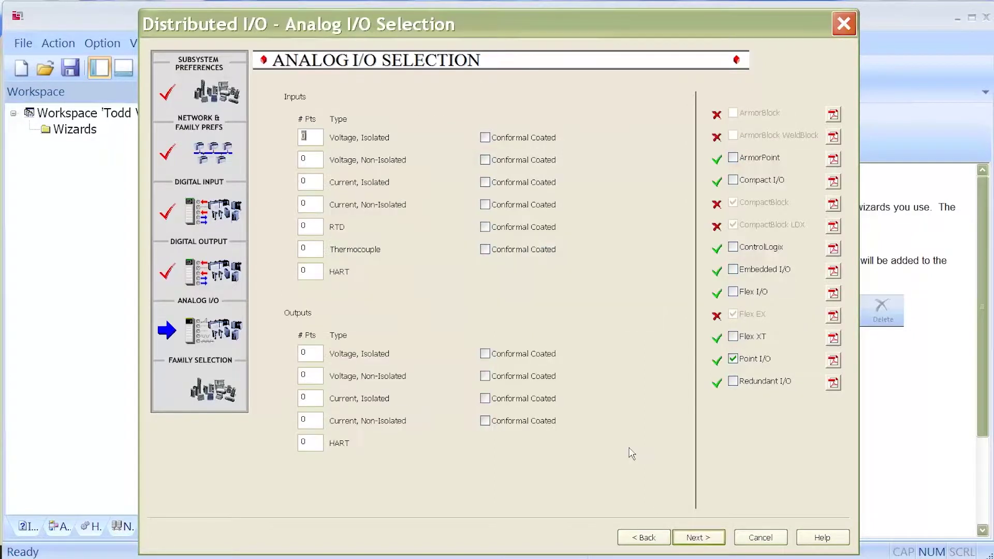
left_click(316, 205)
type("4")
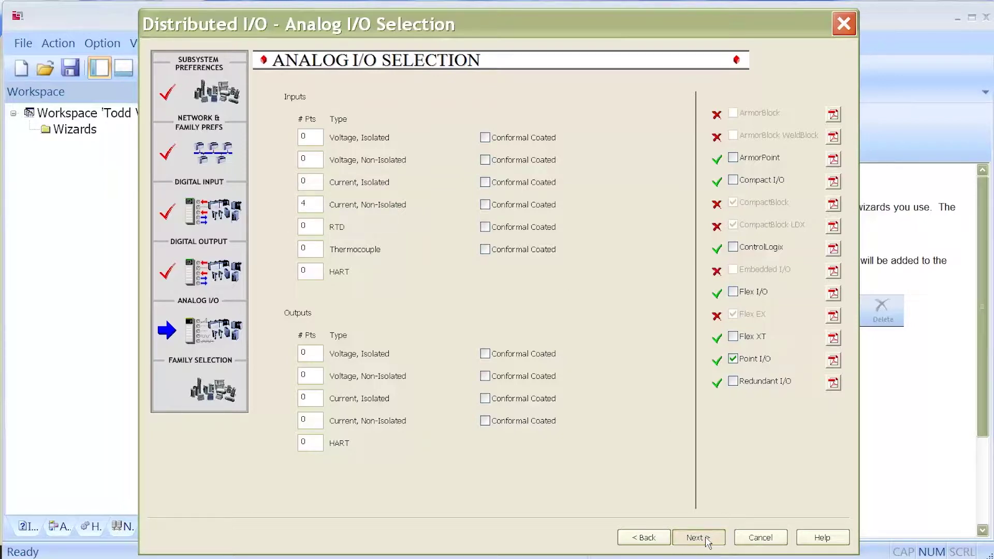
left_click(697, 538)
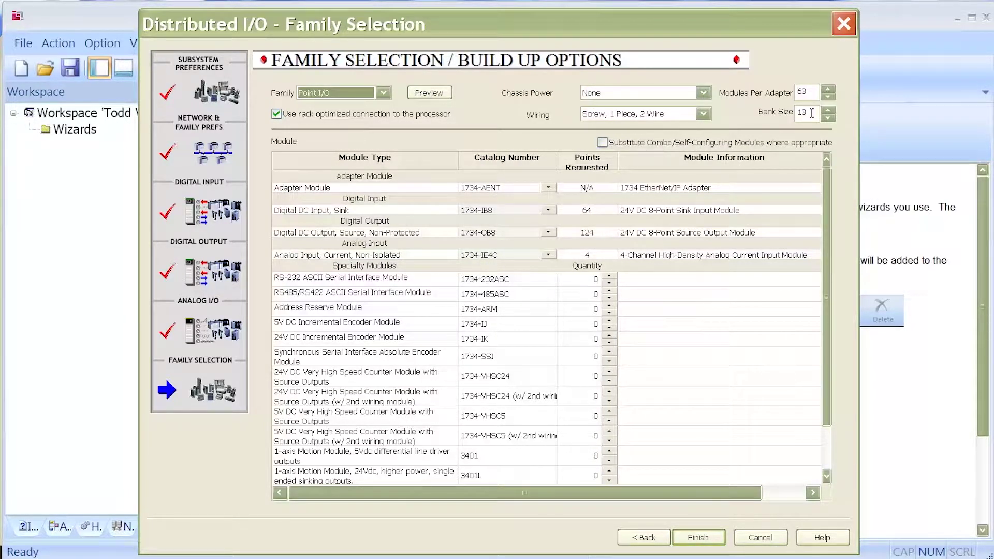
Step: Set bank size to 30, choose the 1734-AENTR adapter, and finish the wizard
left_click_drag(812, 112, 780, 119)
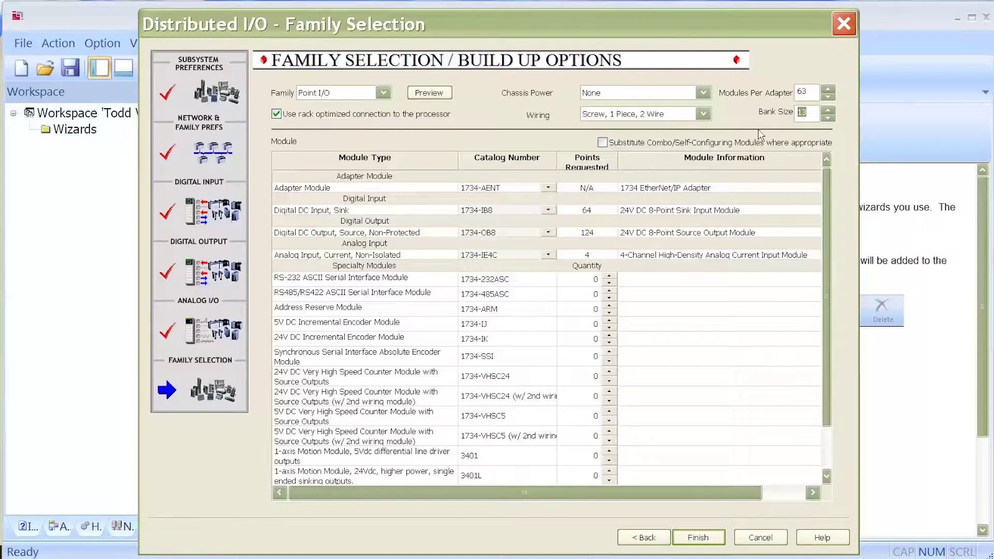
type("30")
left_click(548, 189)
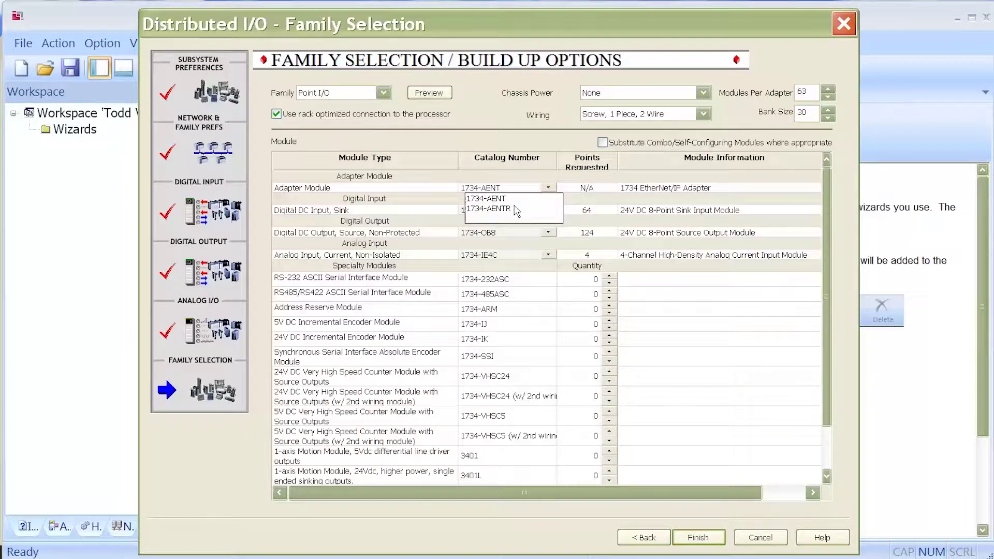
left_click(516, 209)
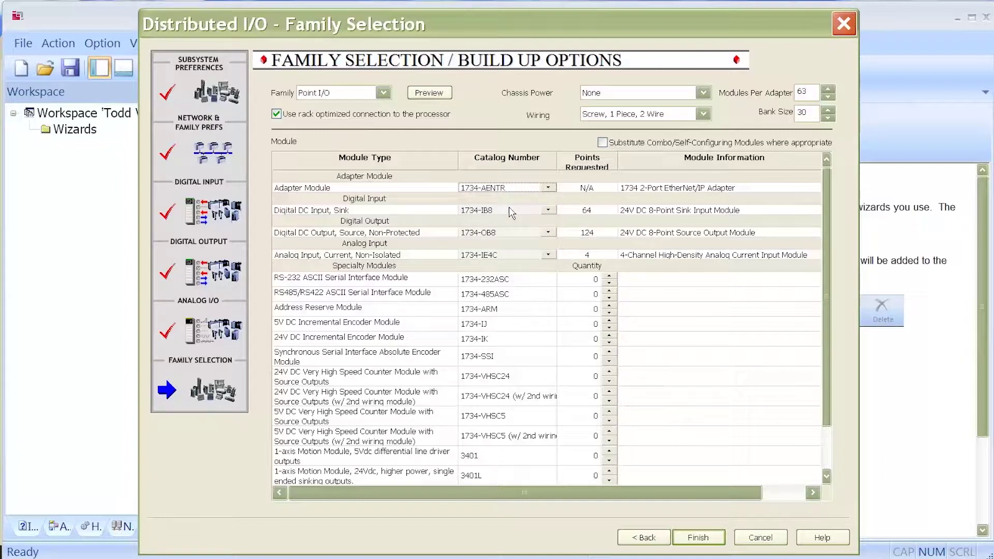
left_click(699, 538)
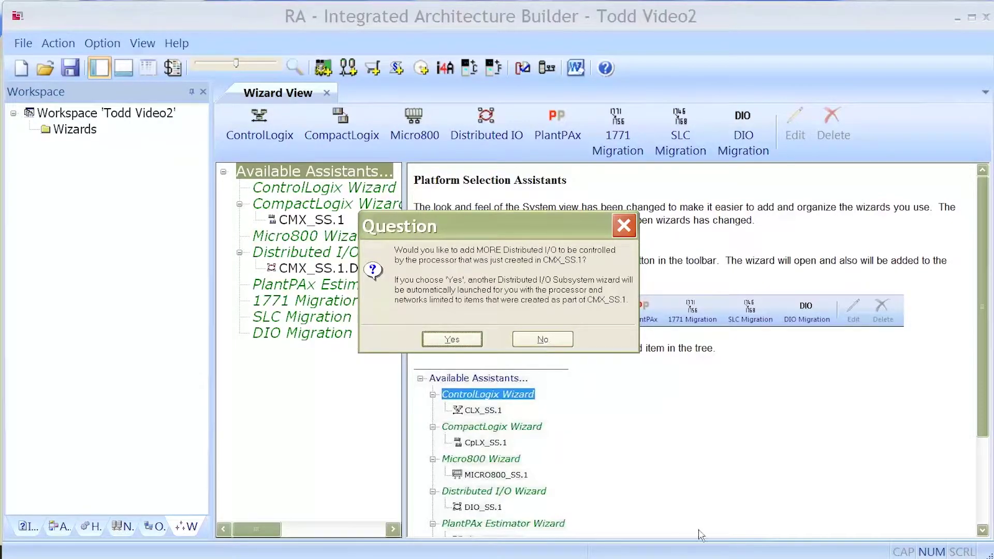
Step: Decline more distributed I/O and display the 1734 Point I/O chassis in the Hardware view
left_click(544, 340)
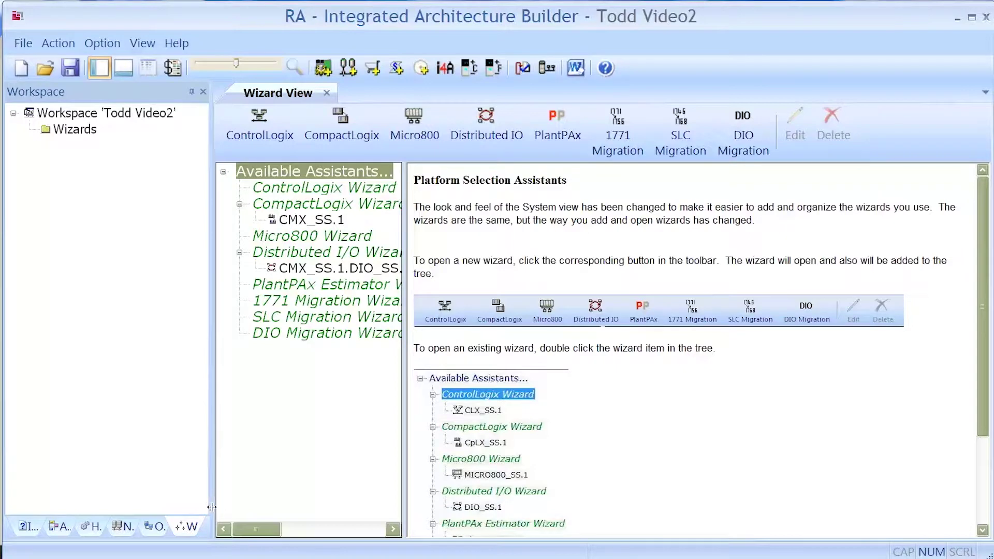
left_click(95, 529)
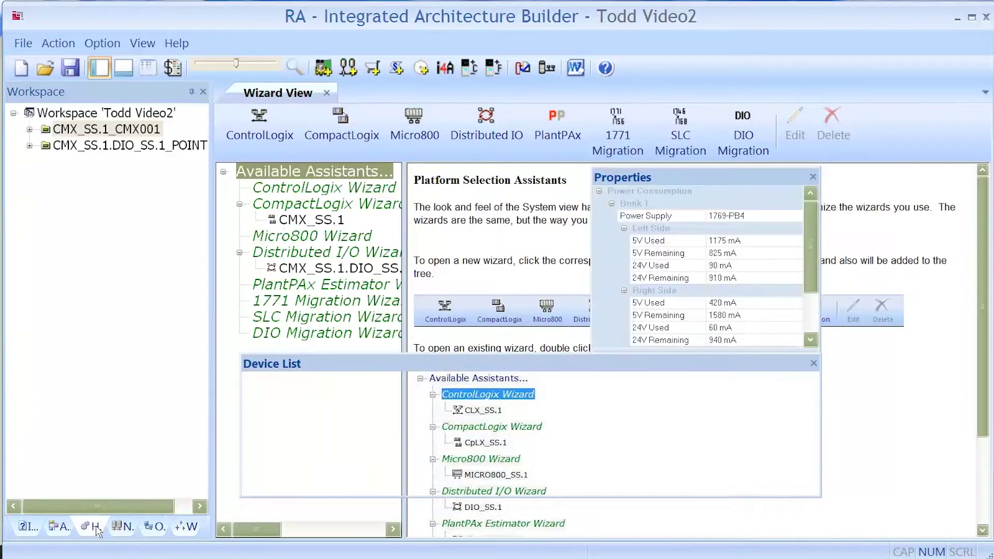
left_click(96, 531)
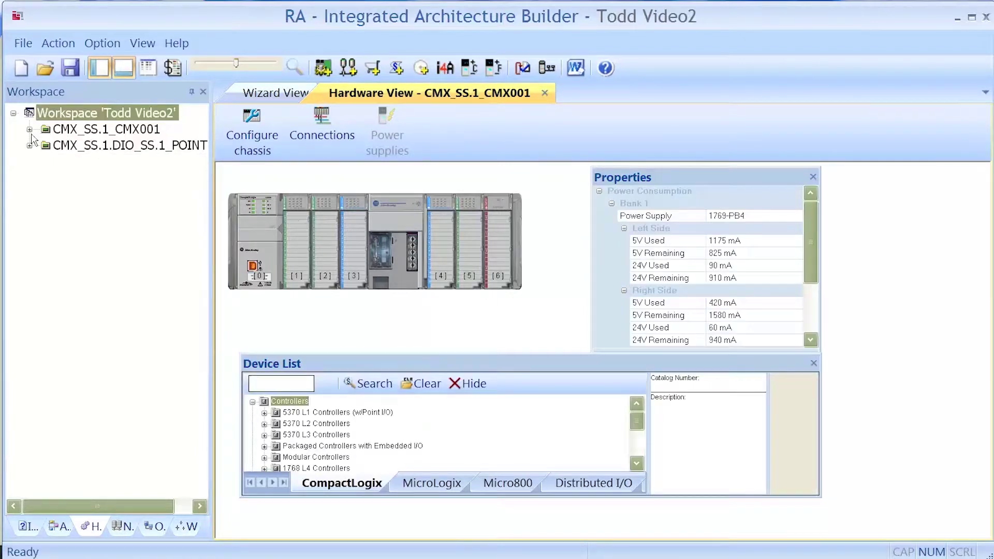
left_click(29, 129)
left_click(29, 162)
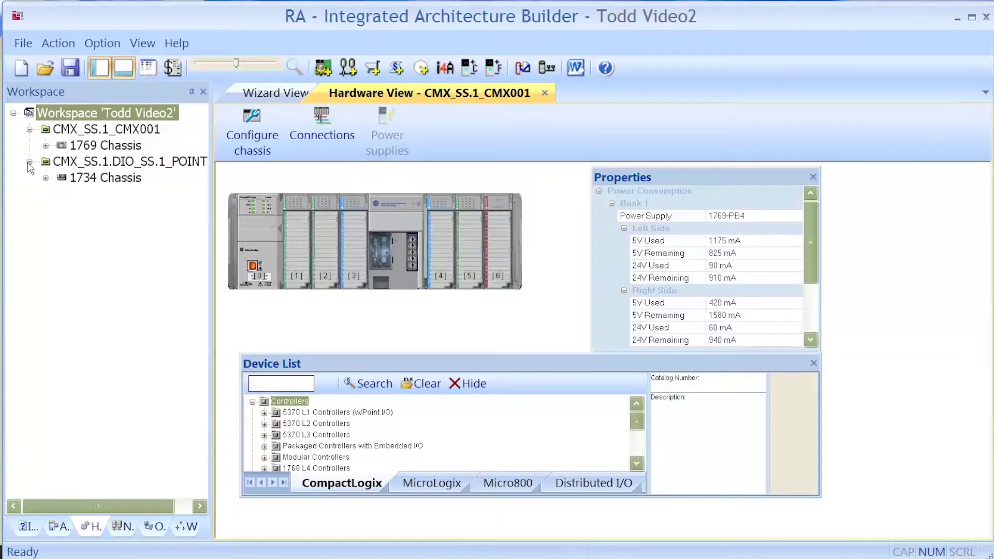
left_click(46, 178)
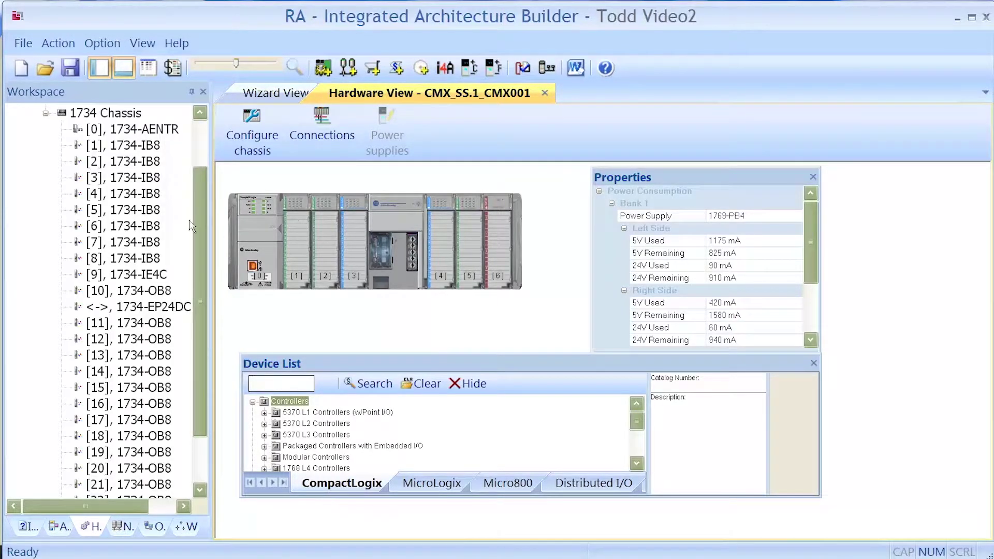
left_click(129, 115)
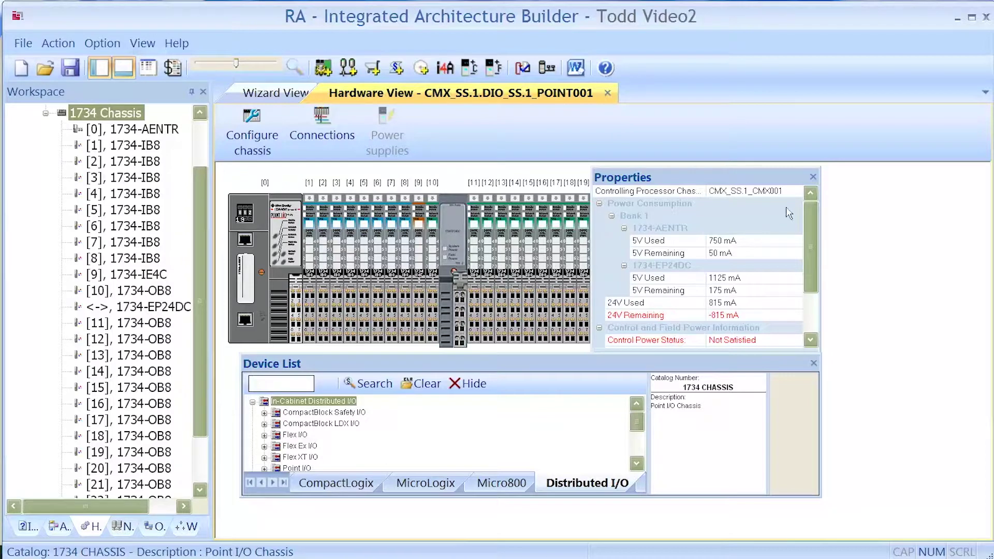
left_click_drag(758, 176, 895, 175)
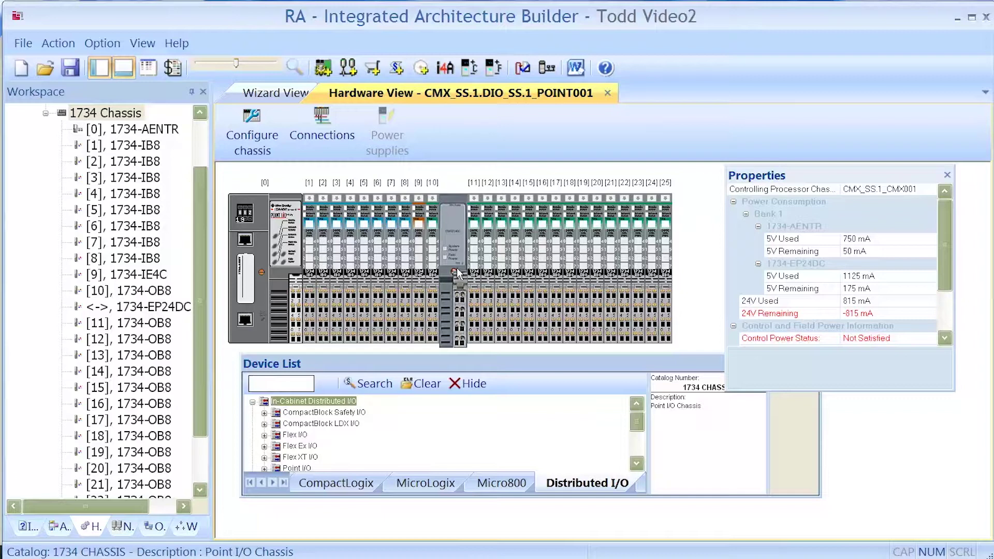
Step: Show the Switch001 network diagram without the Device List, with the controller's port menu open
left_click(123, 526)
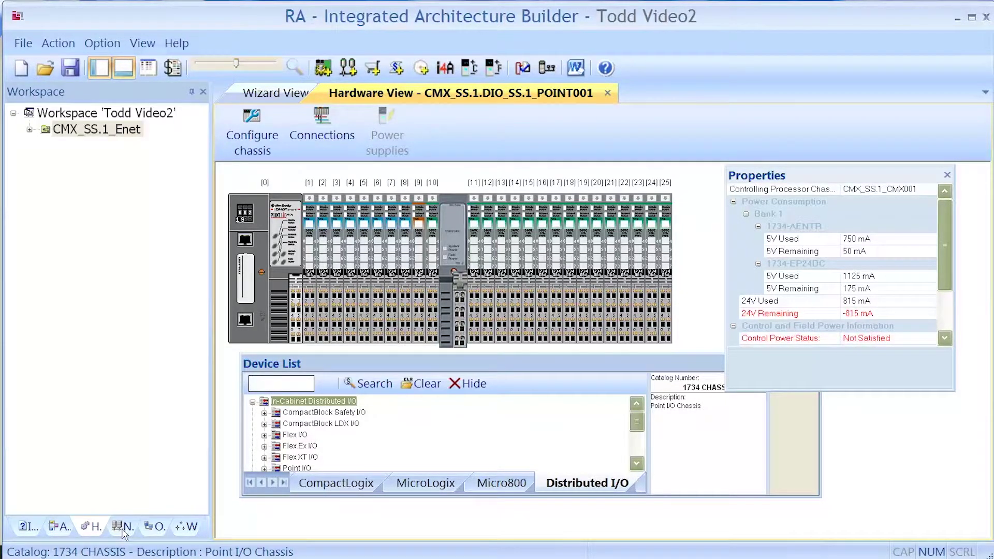
left_click(124, 529)
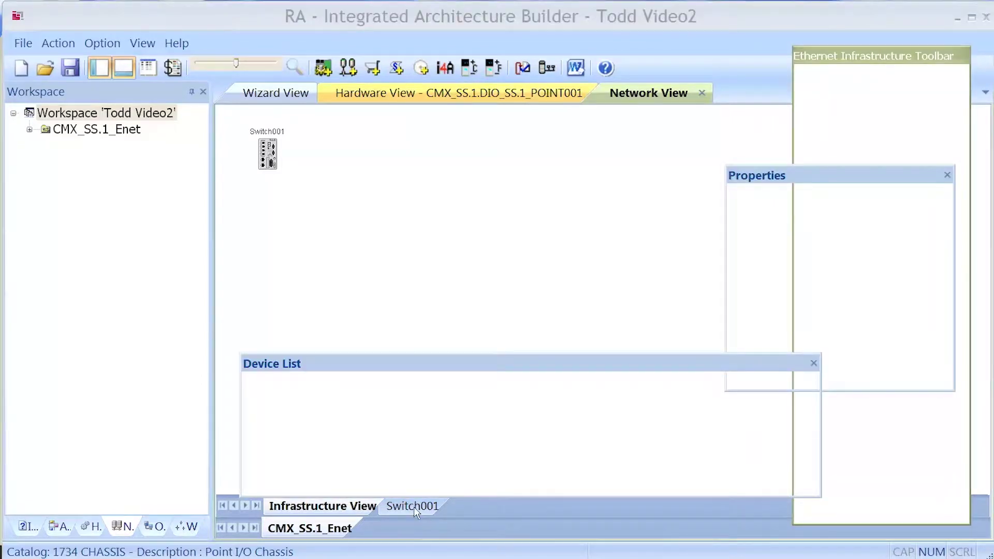
left_click(415, 508)
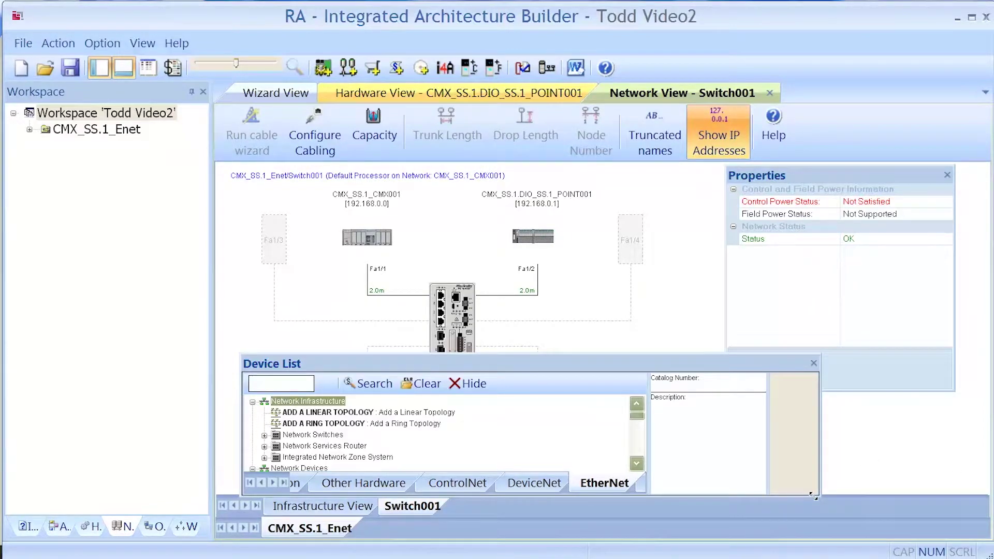
left_click(814, 365)
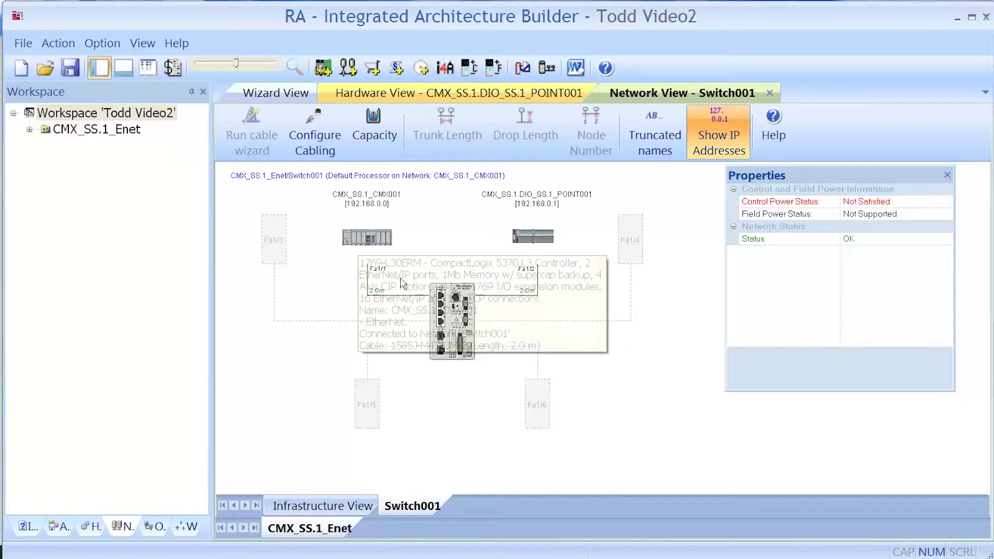
mouse_move(533, 237)
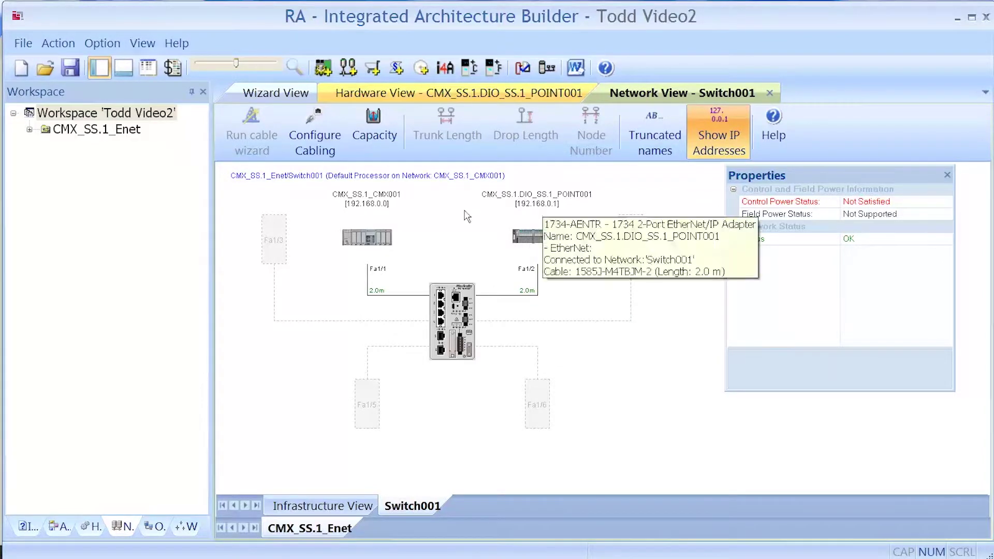
left_click(374, 208)
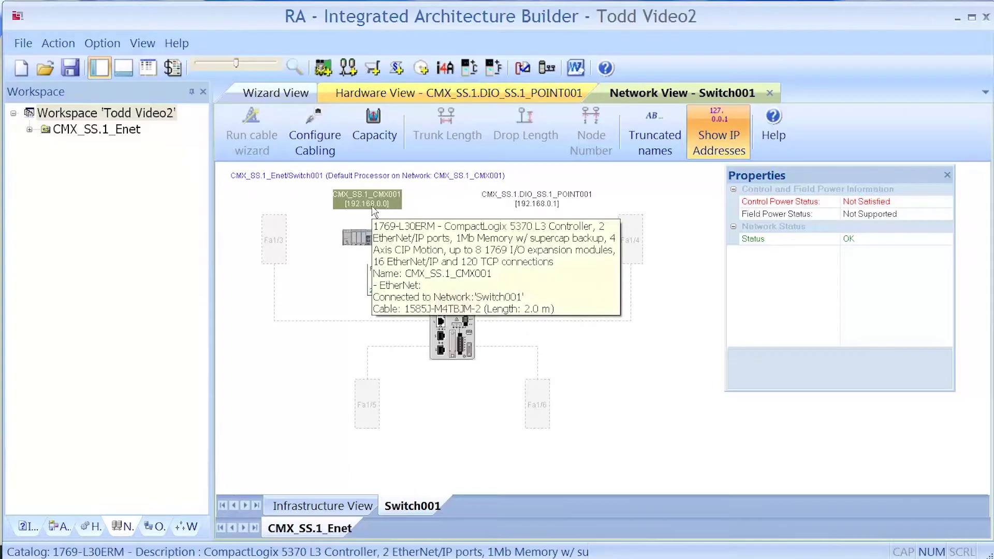
right_click(373, 208)
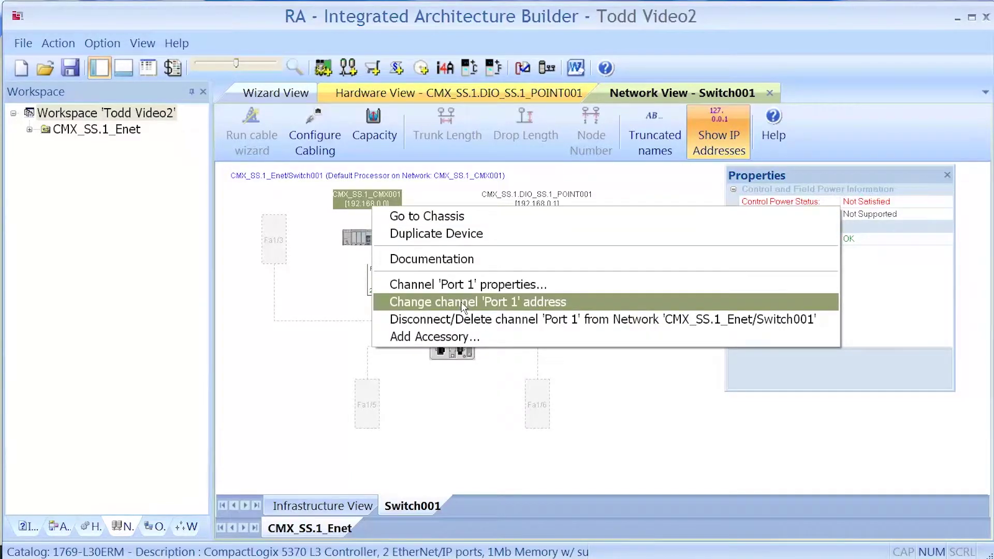
Step: Change controller CMX001's Port 1 address on Switch001 to 192.168.1.20
left_click(464, 302)
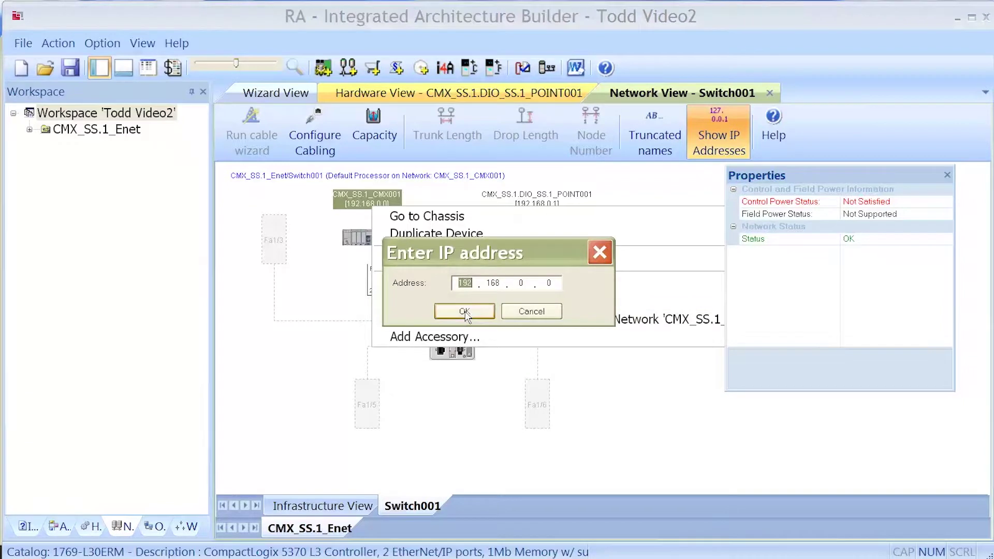
left_click(532, 283)
type("1")
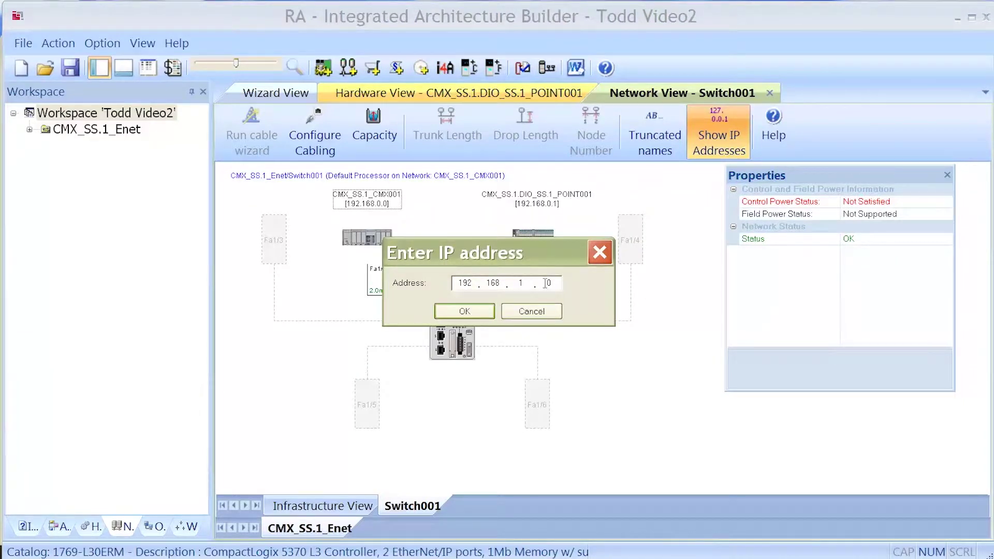
left_click(546, 283)
type("20")
left_click(474, 311)
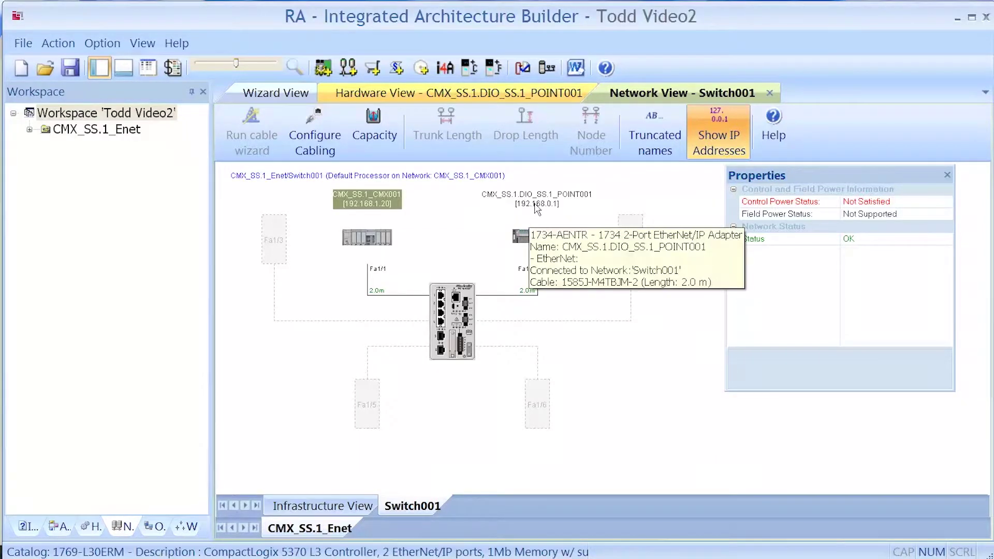
left_click(536, 207)
Step: Change Point I/O adapter POINT001's Port 1 address on Switch001 to 192.168.1.10
right_click(537, 206)
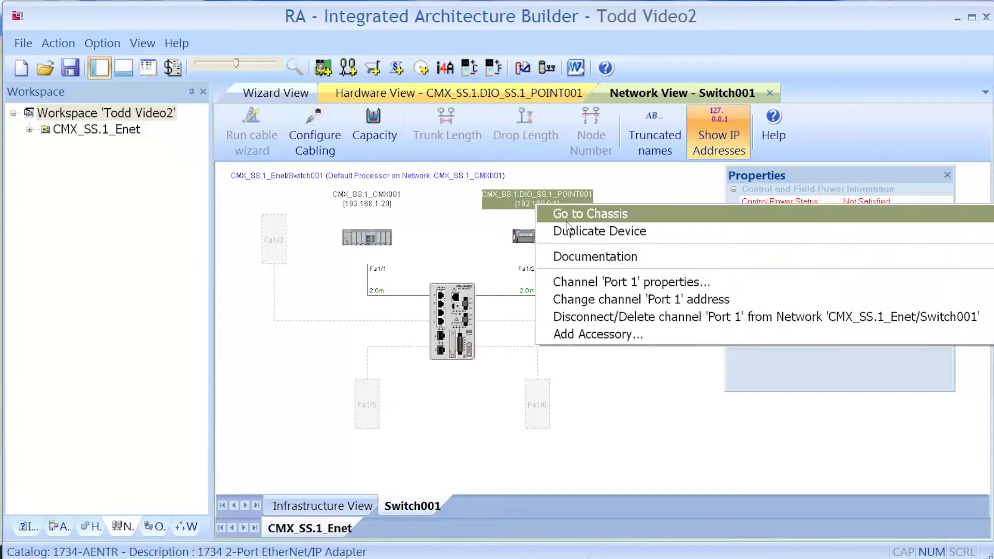
left_click(596, 298)
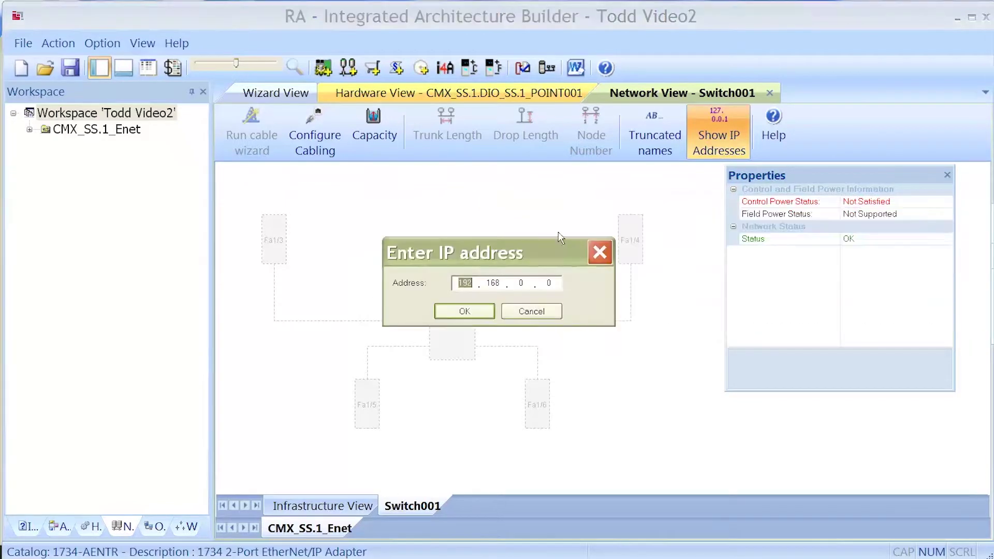
double_click(526, 284)
type("1")
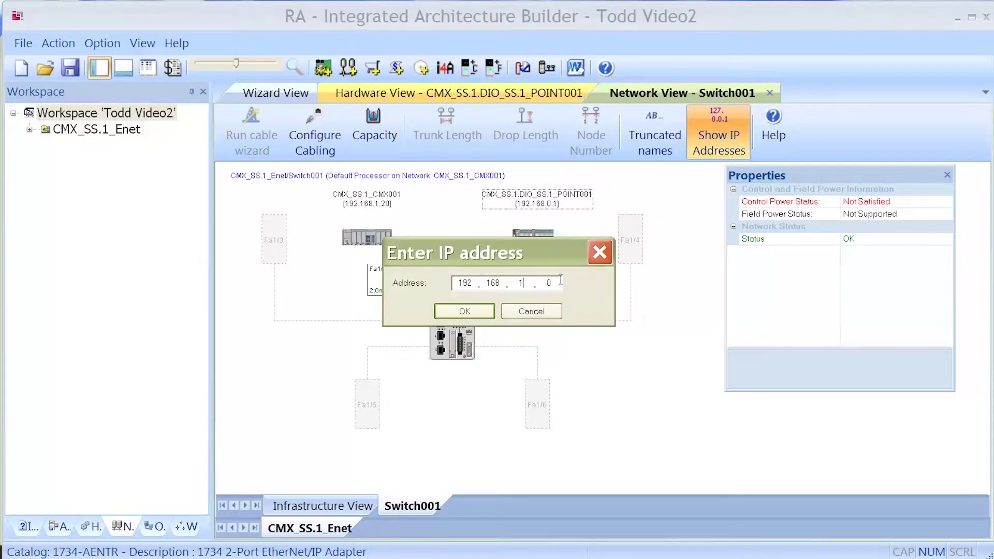
double_click(549, 283)
type("1")
left_click(484, 315)
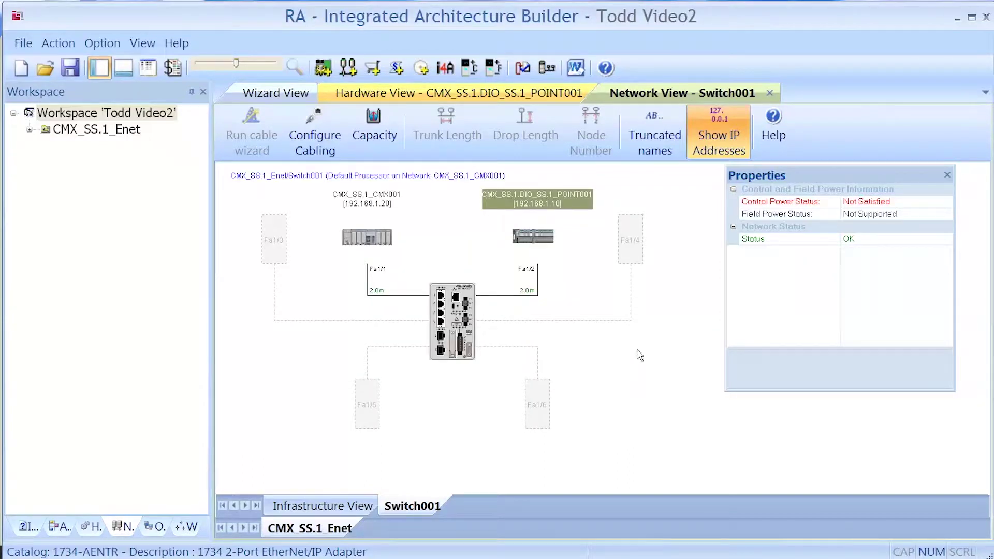
mouse_move(453, 342)
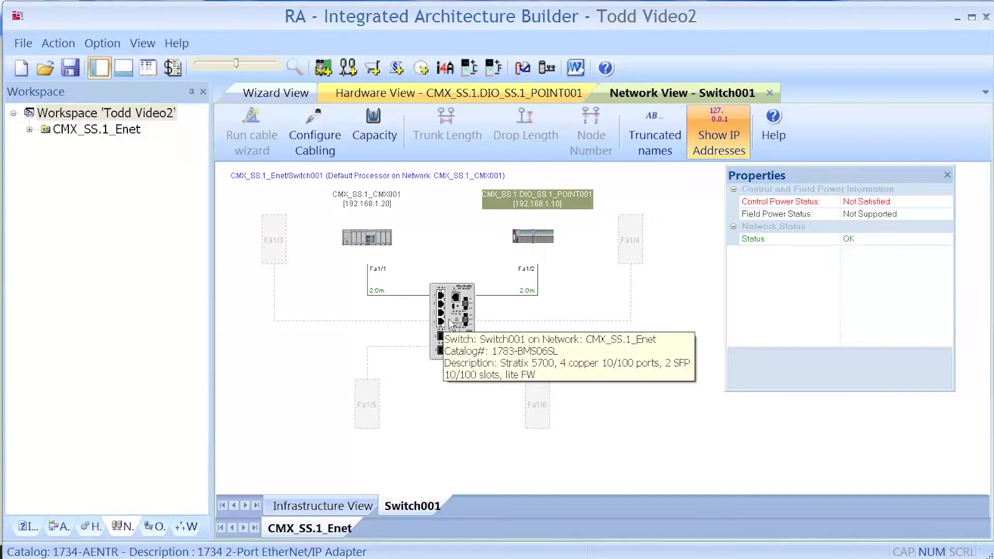
right_click(455, 322)
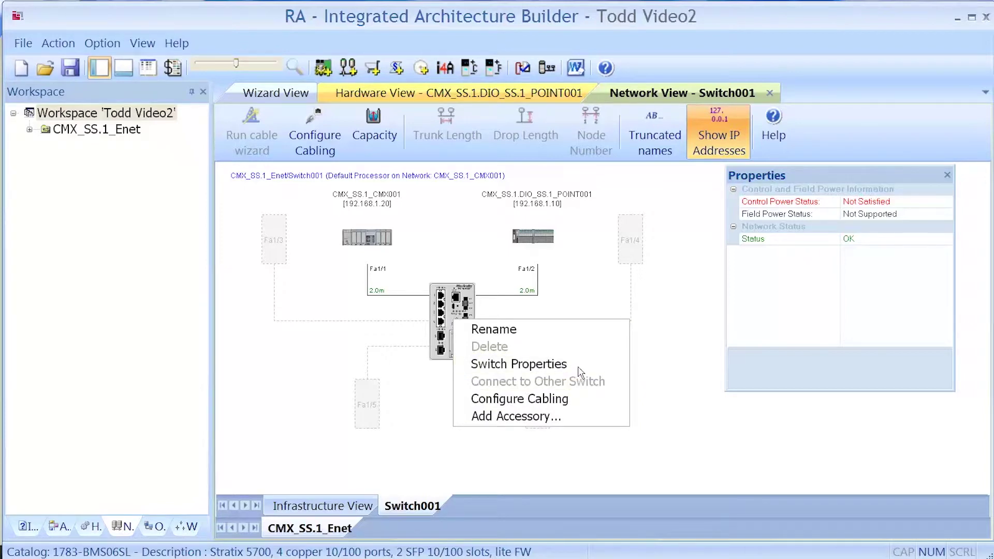
left_click(537, 364)
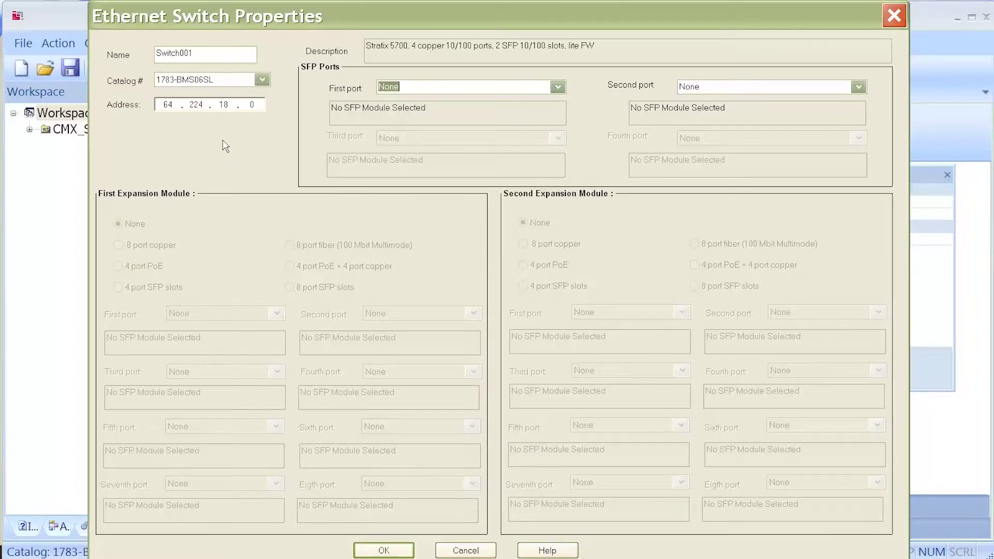
left_click(263, 79)
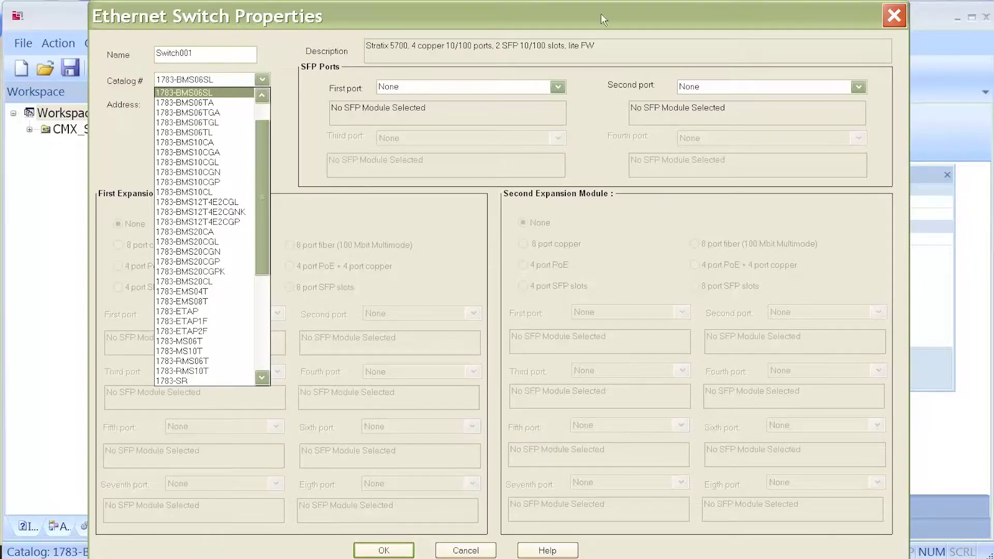
left_click(892, 15)
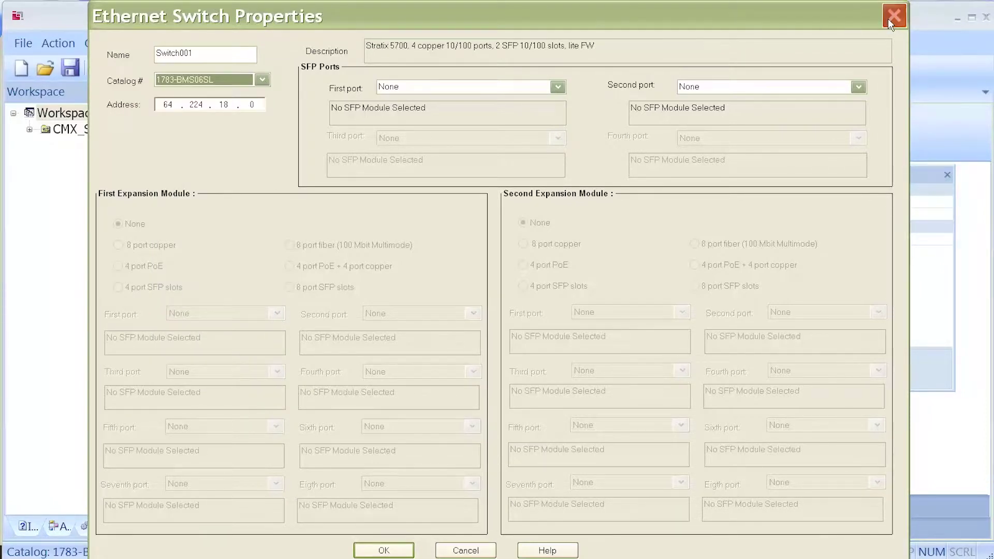
left_click(889, 19)
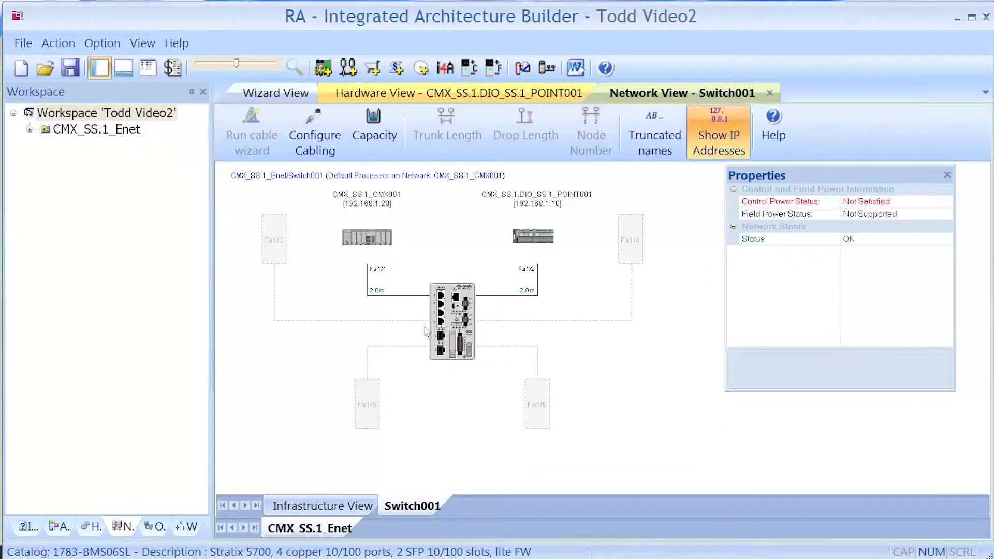
left_click(524, 69)
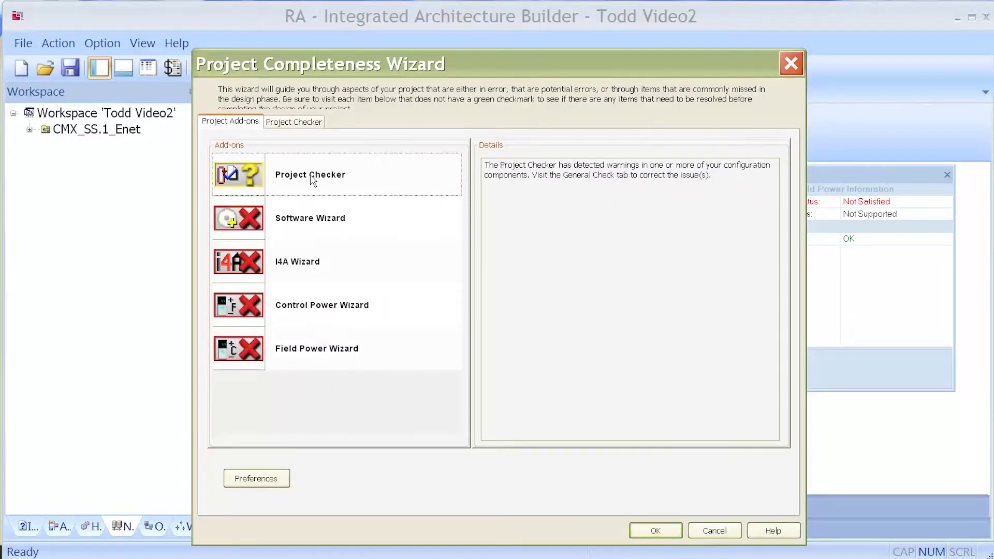
left_click(665, 532)
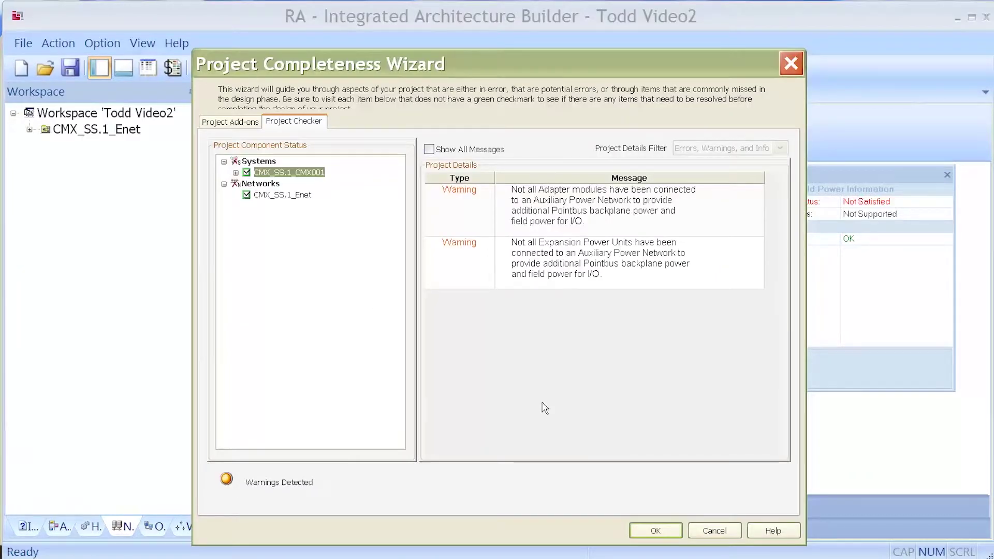
left_click(655, 530)
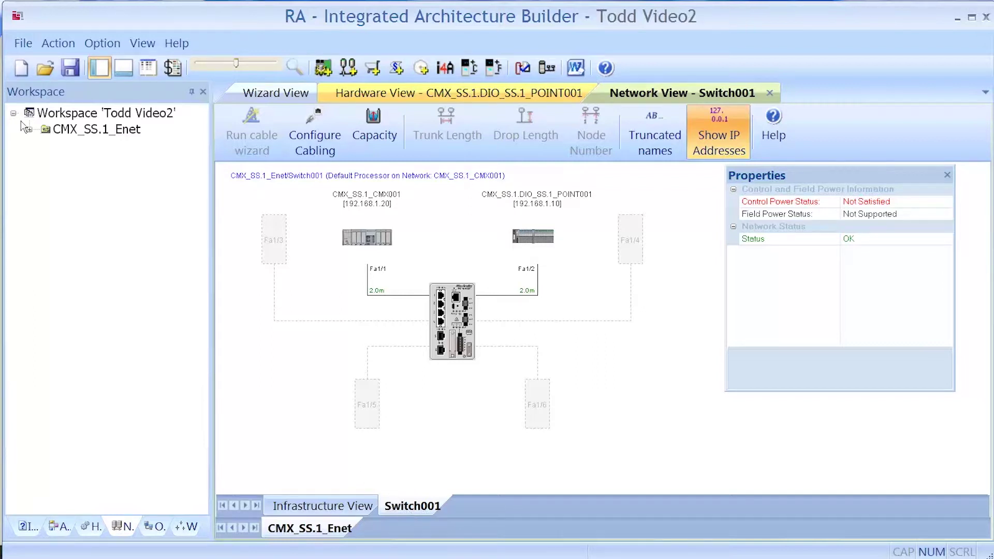
Step: Add one FactoryTalk View SE Station 25 Display (9701-VWSB025AENE) as visualization software
left_click(59, 44)
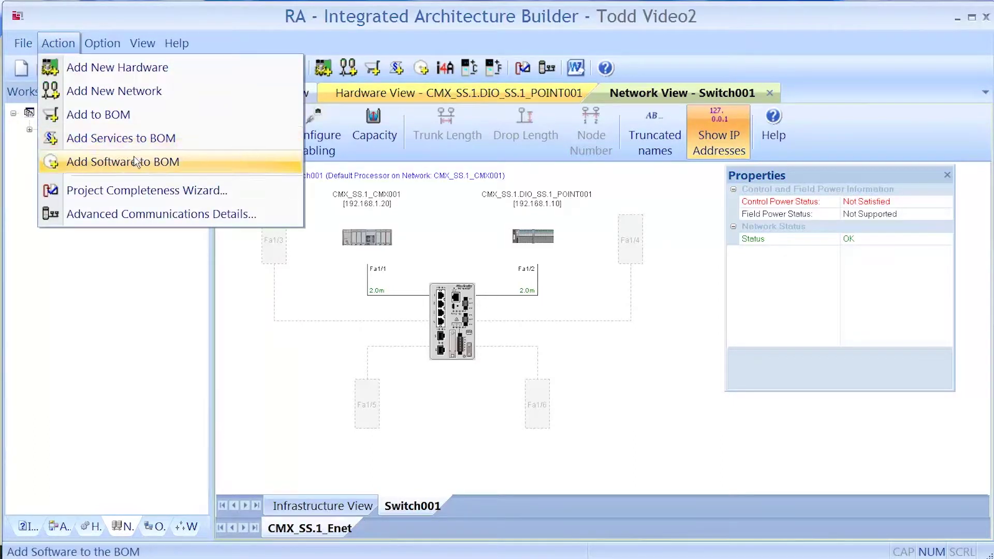
left_click(148, 168)
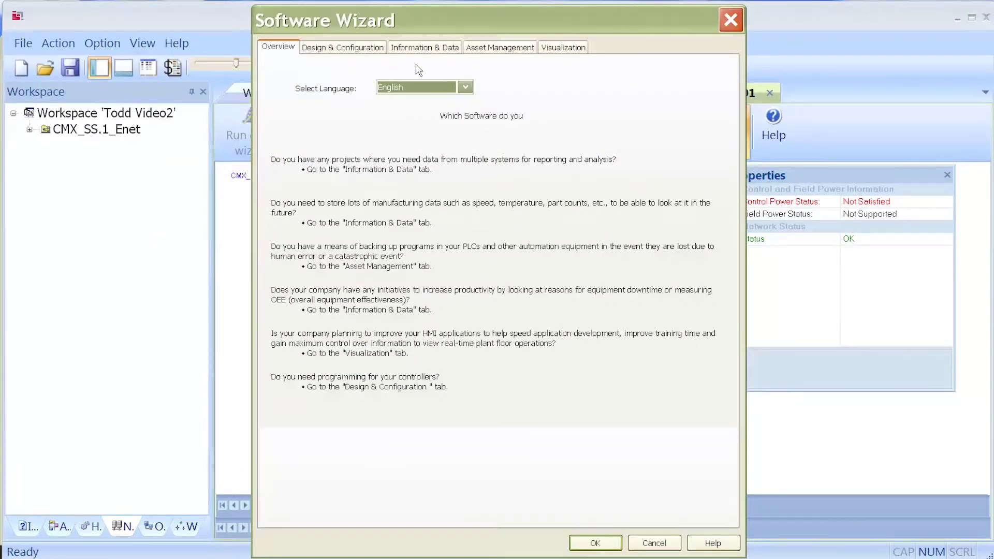
left_click(566, 52)
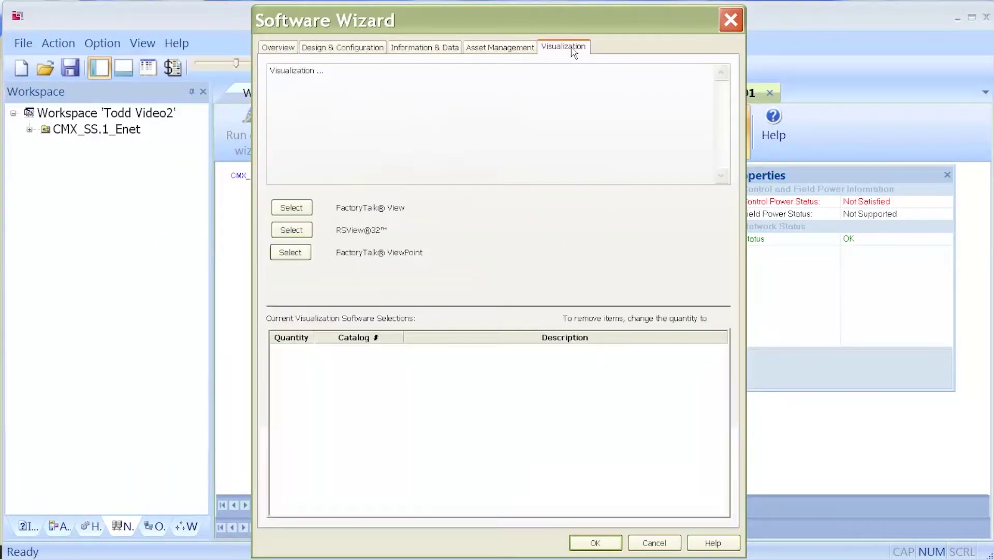
left_click(293, 207)
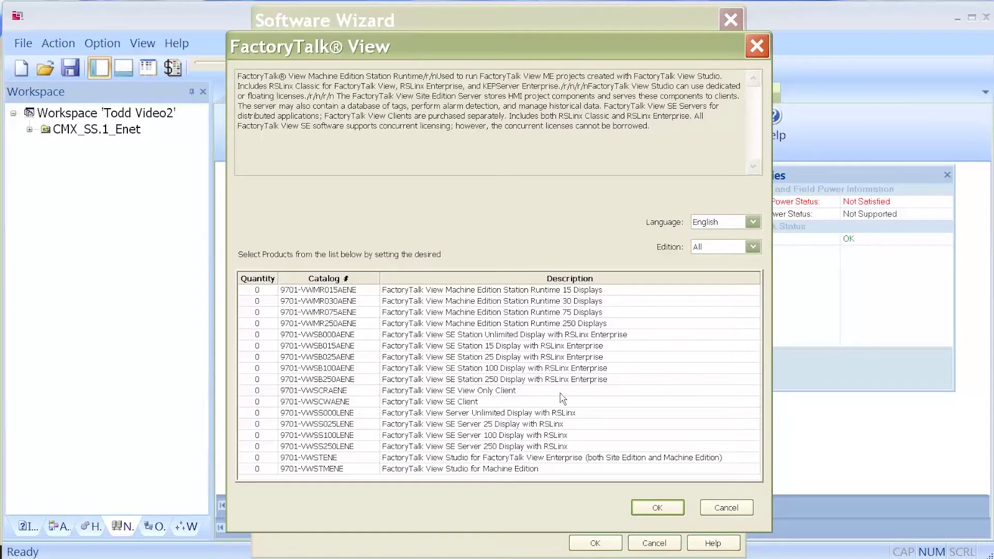
left_click(272, 362)
type("1")
key("Return")
left_click(658, 508)
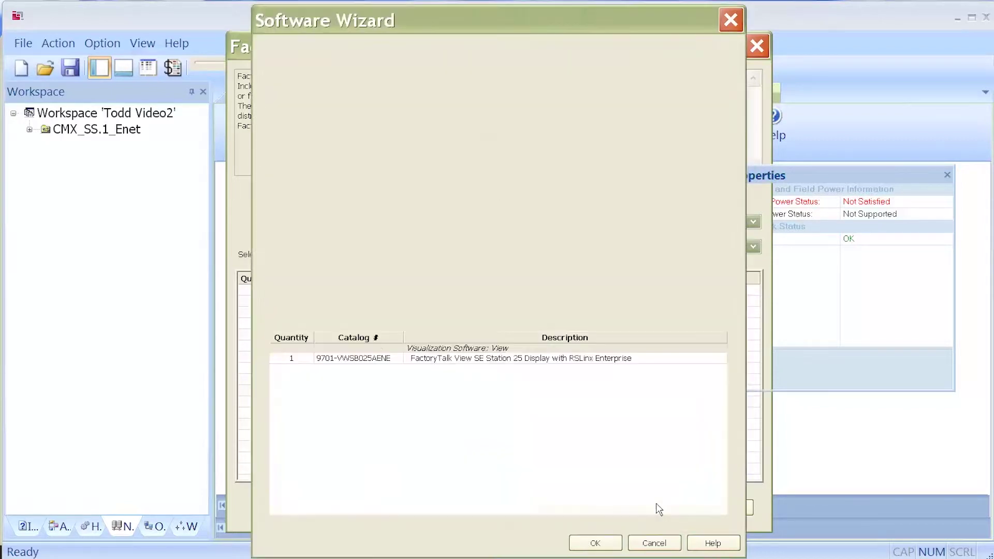
left_click(607, 543)
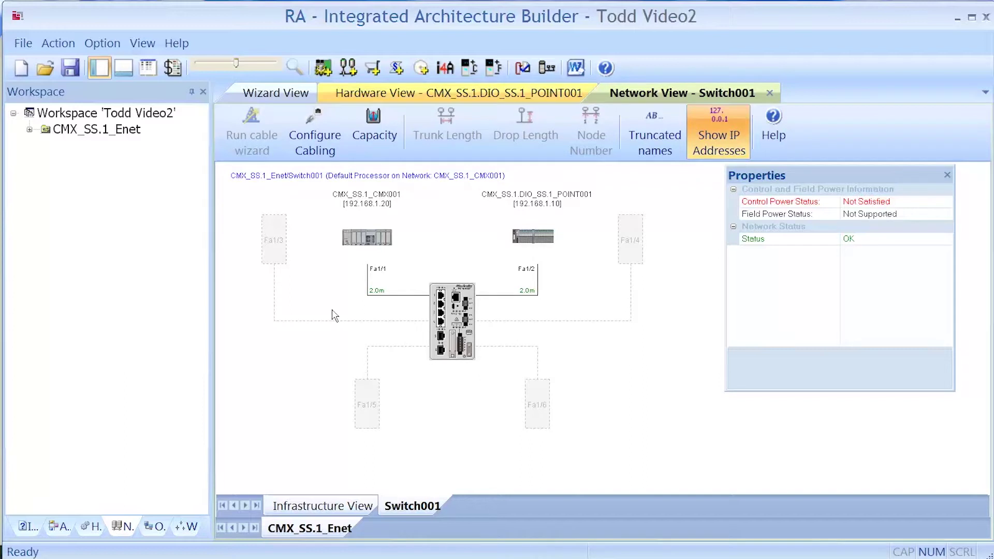
Step: Save the project and review the Project Bill Of Material totaling 14444.96, then close it
left_click(172, 69)
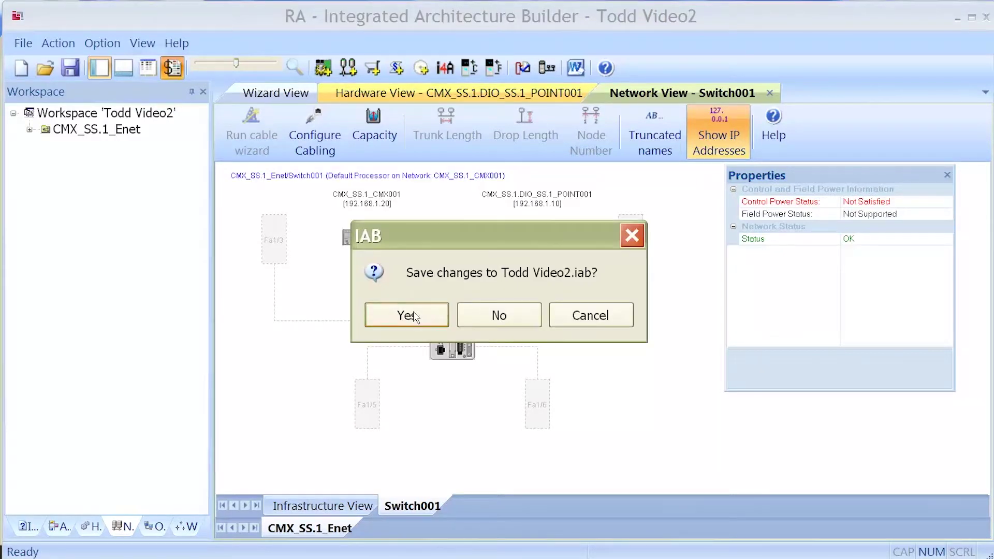
left_click(415, 315)
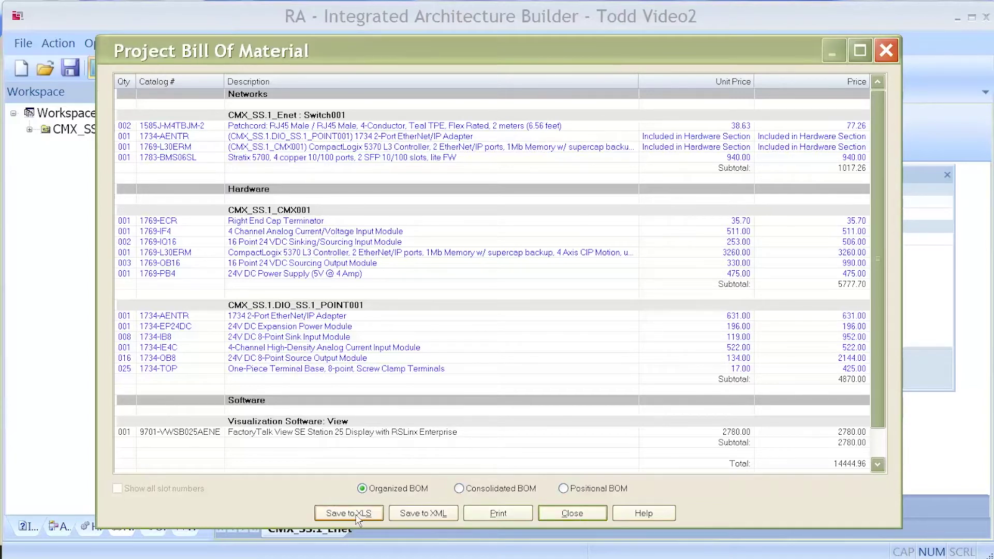
left_click(588, 516)
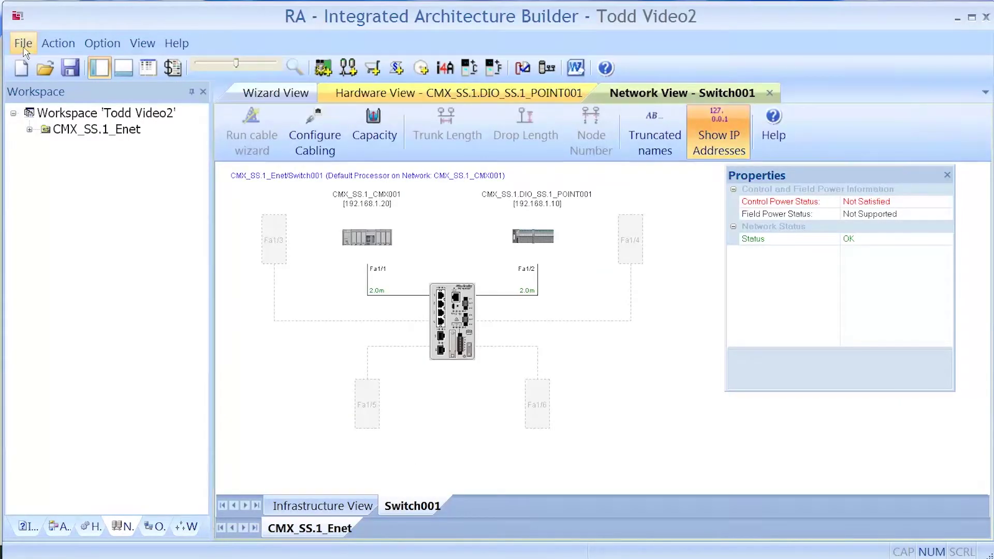
Step: Create the Word project documentation report Todd_Video2.docx from the File menu
left_click(24, 46)
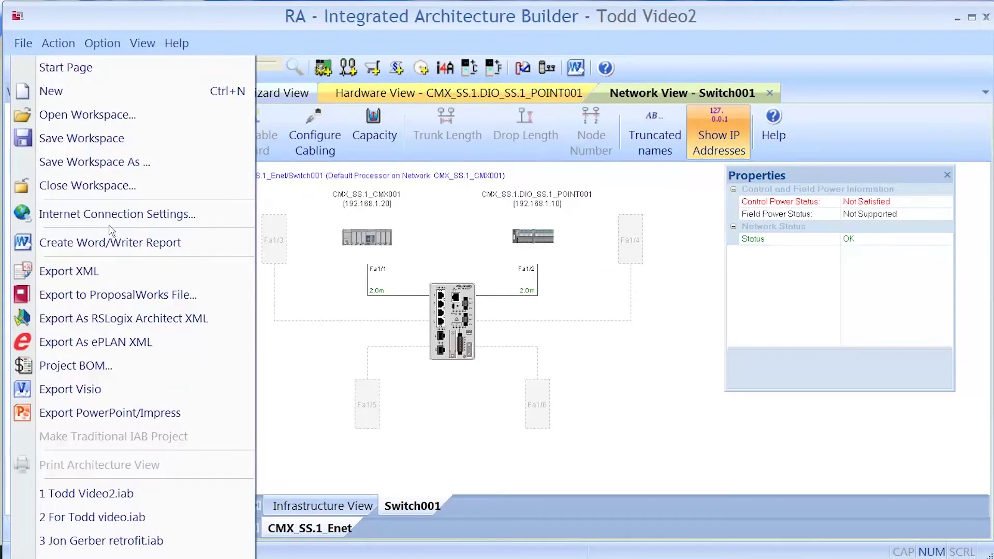
key("Escape")
left_click(58, 42)
left_click(22, 44)
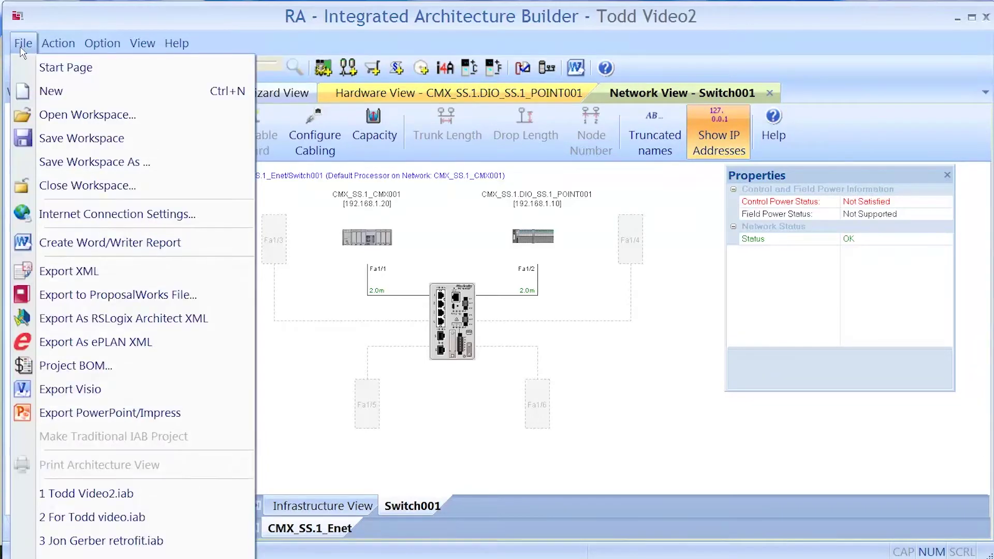
left_click(58, 247)
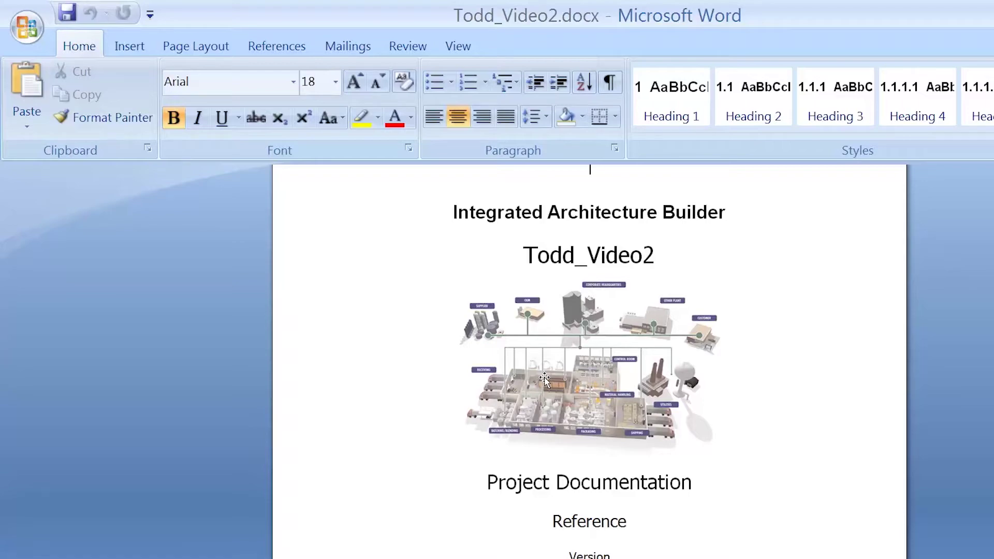
key("Page_Down")
key("Page_Down")
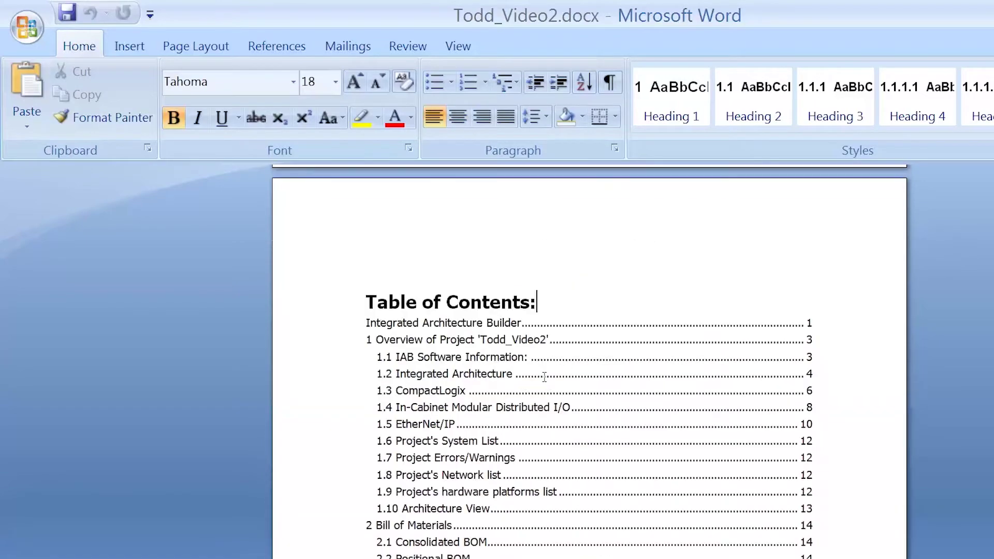
key("Page_Down")
key("Page_Down")
key("Page_Down")
key("Page_Down")
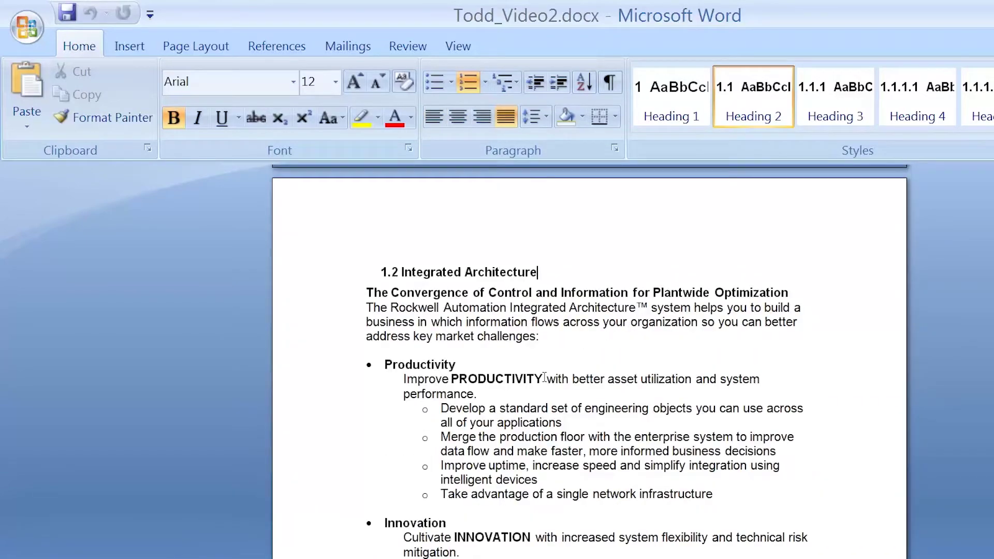
key("Page_Down")
key("Page_Down")
key("Page_Down")
key("Page_Down")
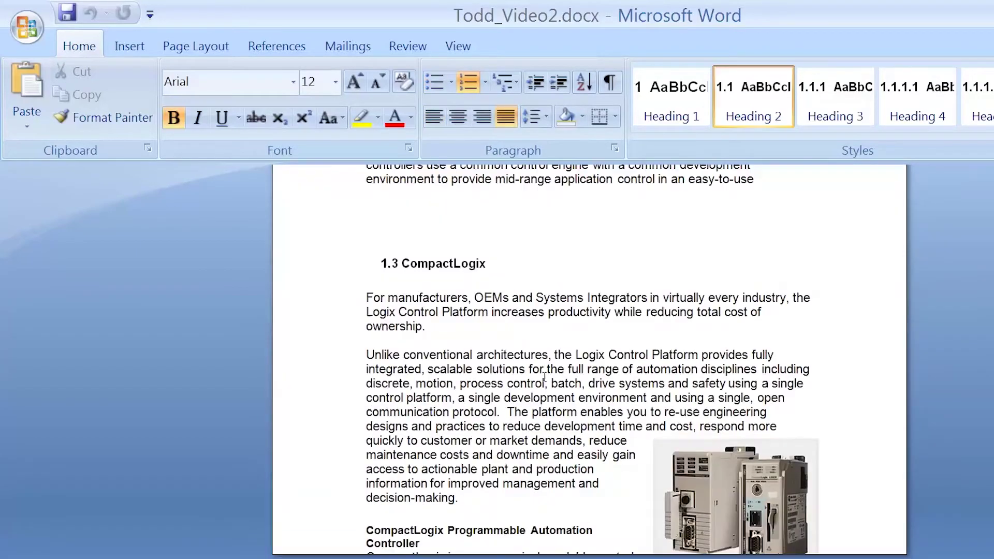
key("Page_Down")
key("Page_Down")
key("Page_Down")
key("Page_Down")
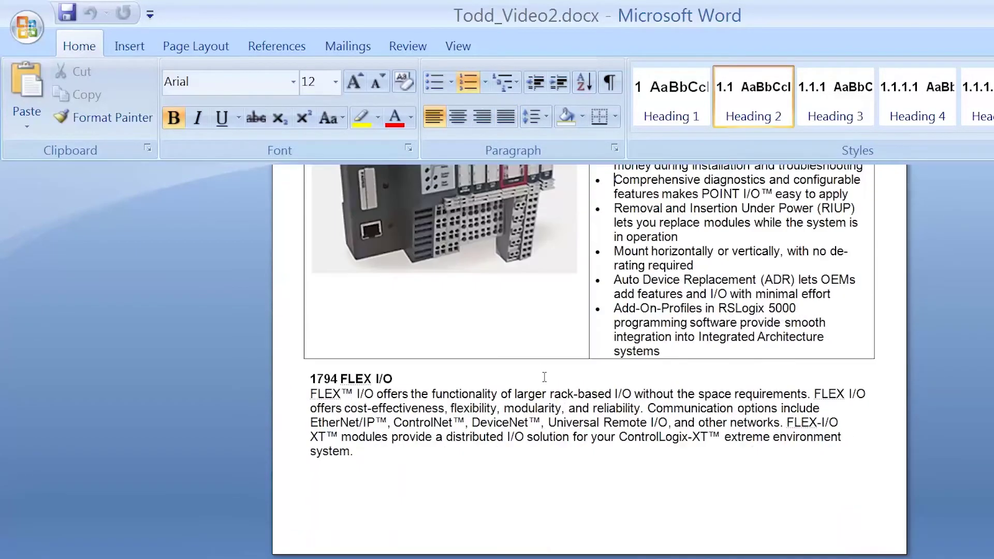
key("Page_Down")
key("Page_Down")
key("Page_Down")
key("Page_Down")
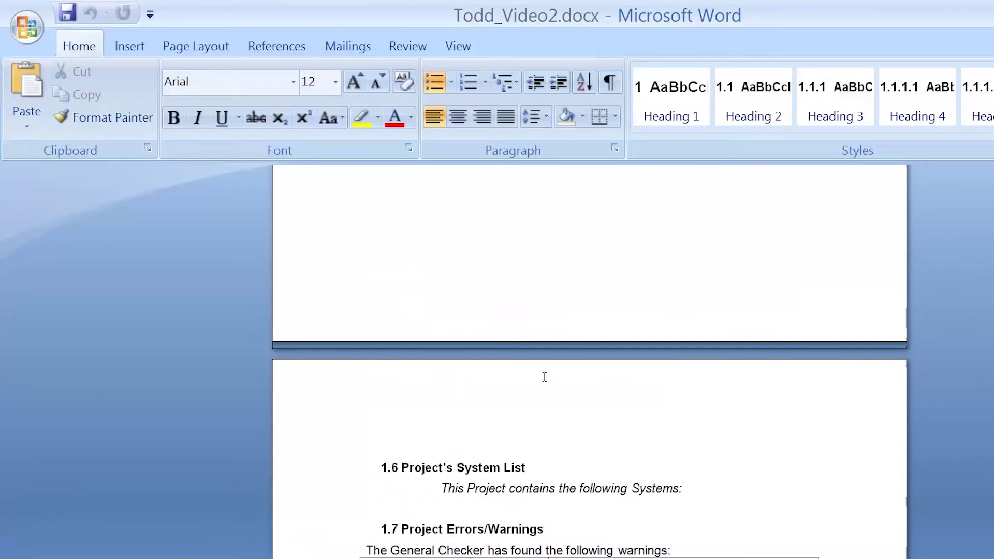
key("Page_Down")
key("Page_Down")
key("Page_Down")
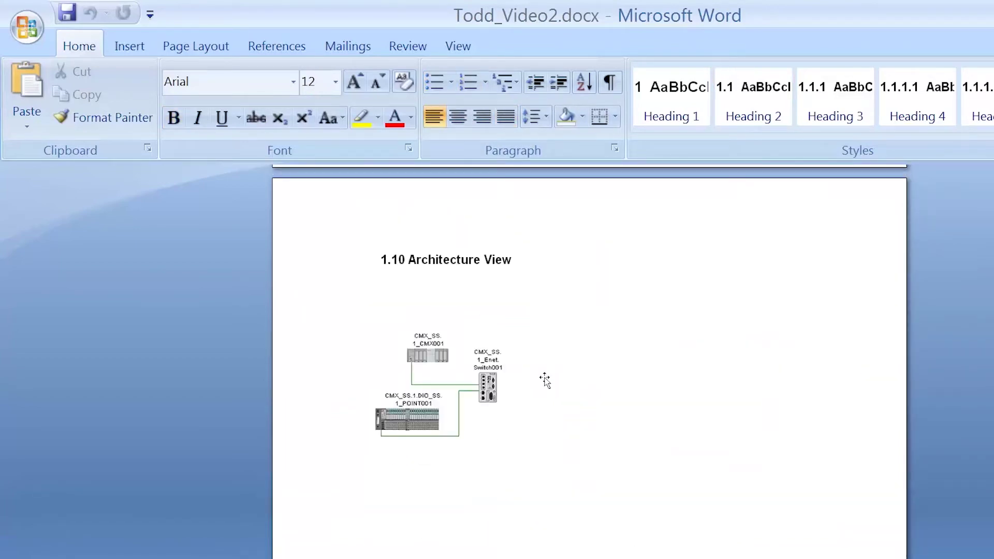
key("Page_Down")
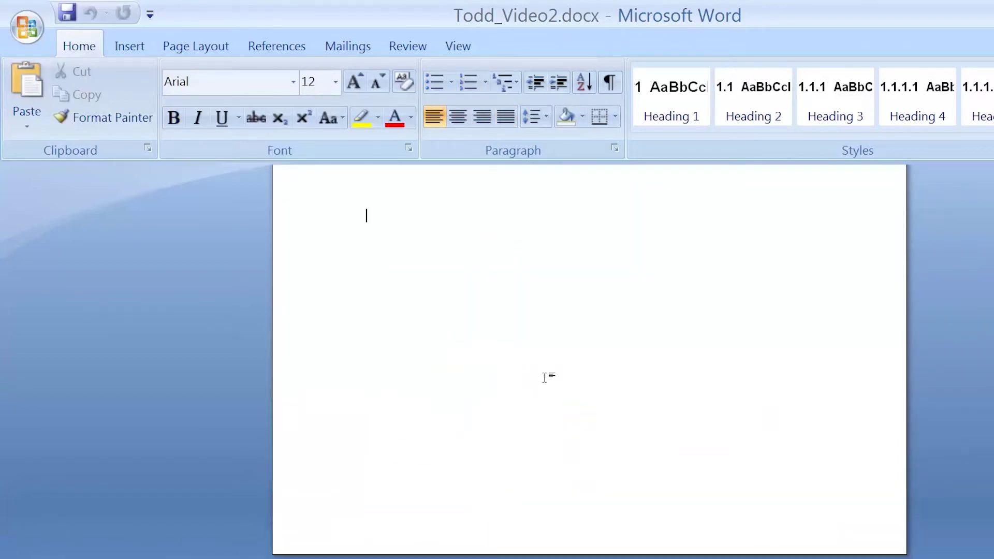
key("Page_Down")
key("Page_Down")
key("Page_Down")
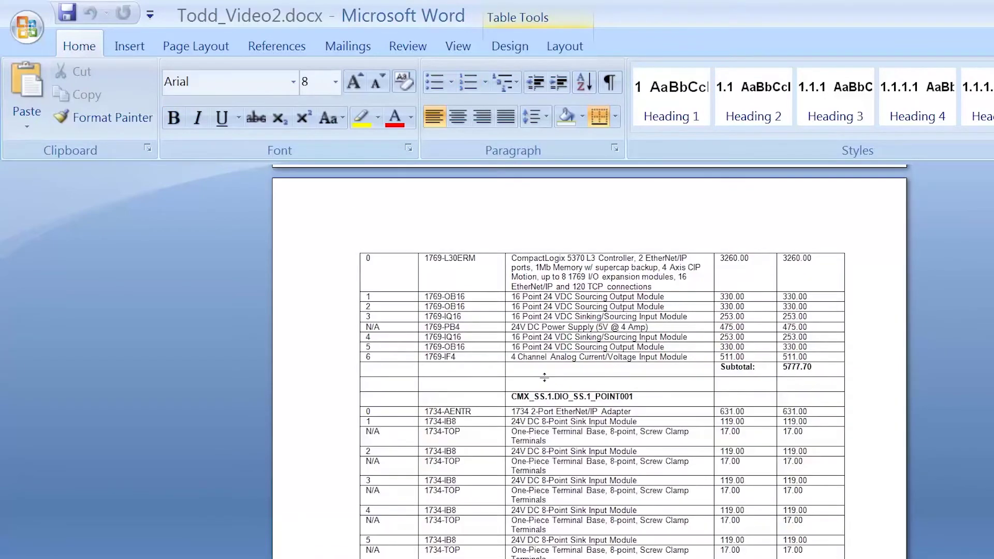
key("Page_Down")
key("Page_Down")
key("Page_Down")
key("Page_Down")
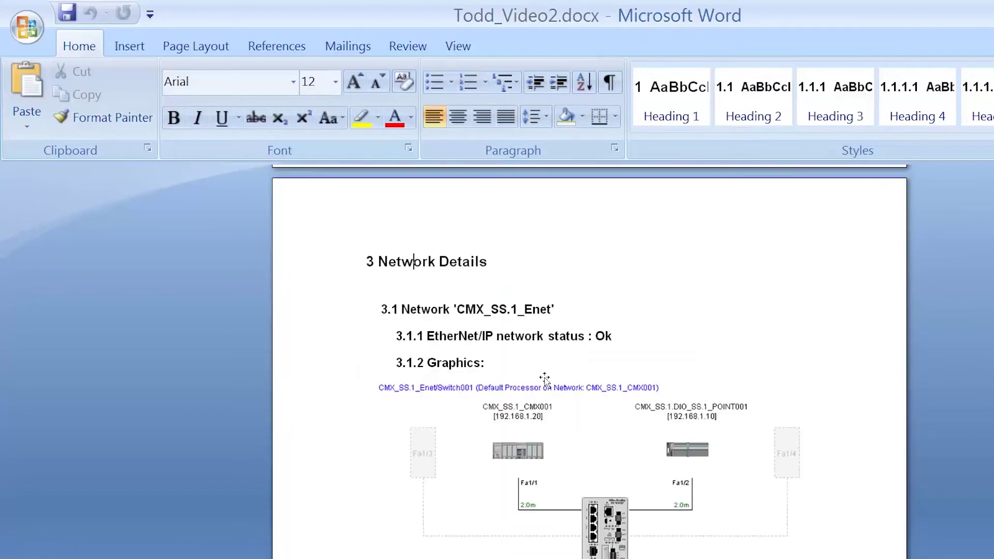
key("Page_Down")
key("Page_Down")
key("Page_Down")
key("Page_Down")
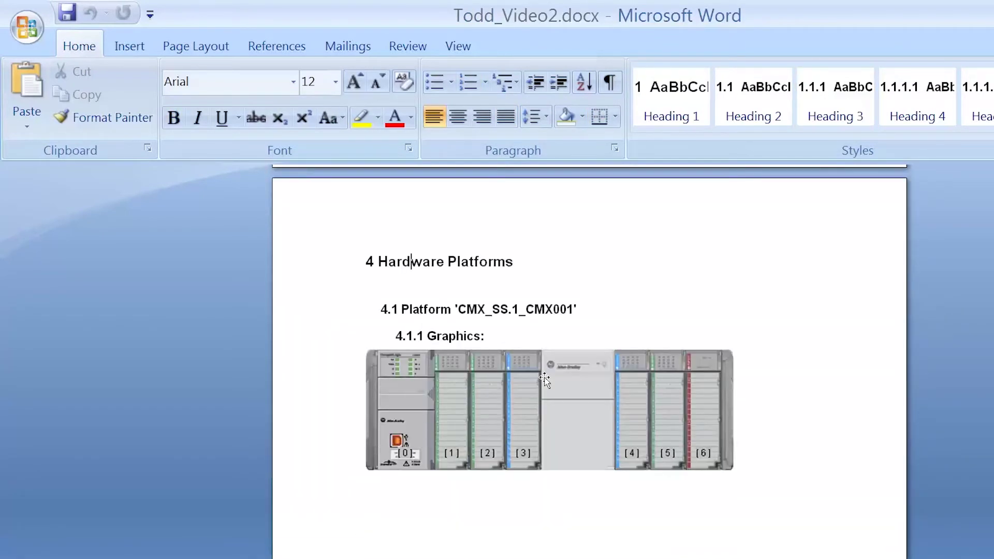
key("Page_Down")
key("Page_Up")
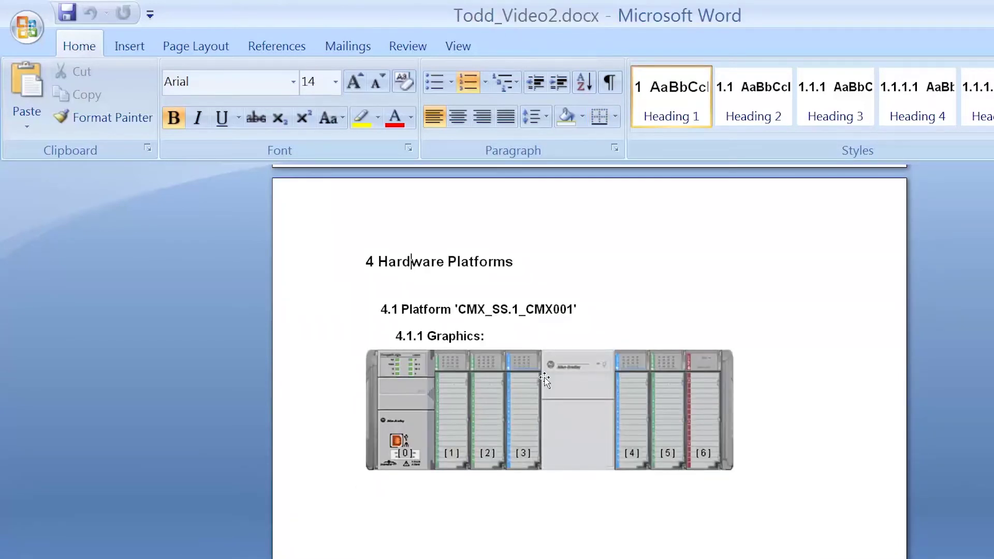
key("Page_Down")
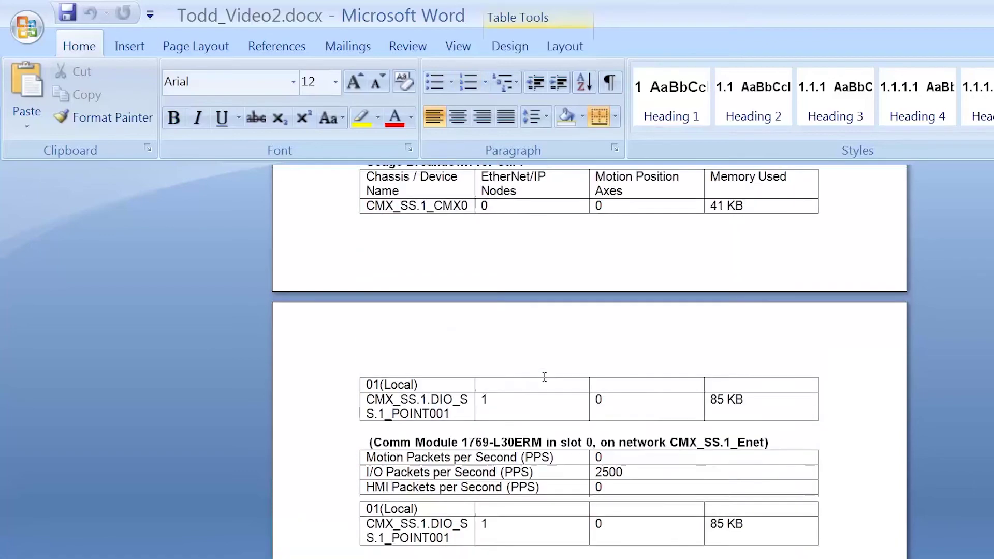